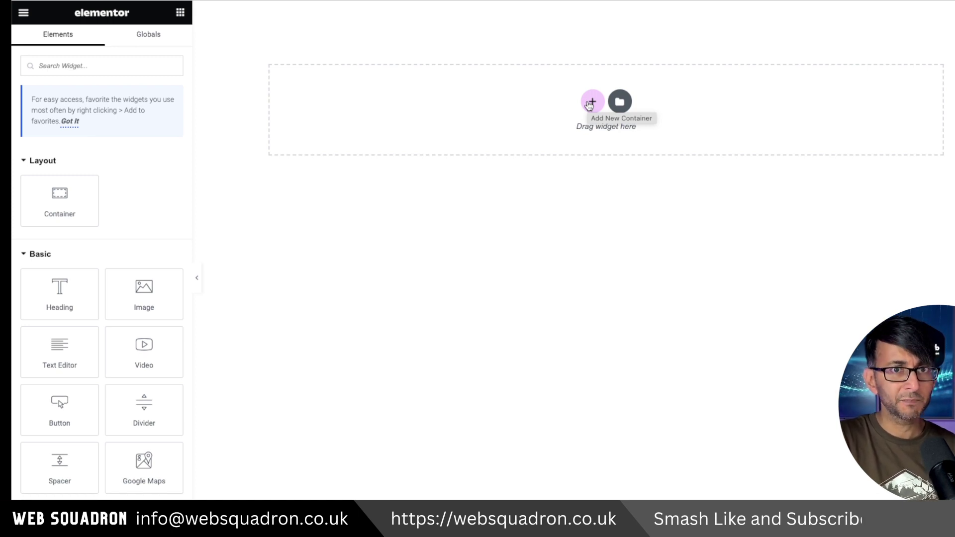
Search 'loo' and place a Loop Grid widget into the empty page container.
{"action": "left_click", "coordinate": [55, 59]}
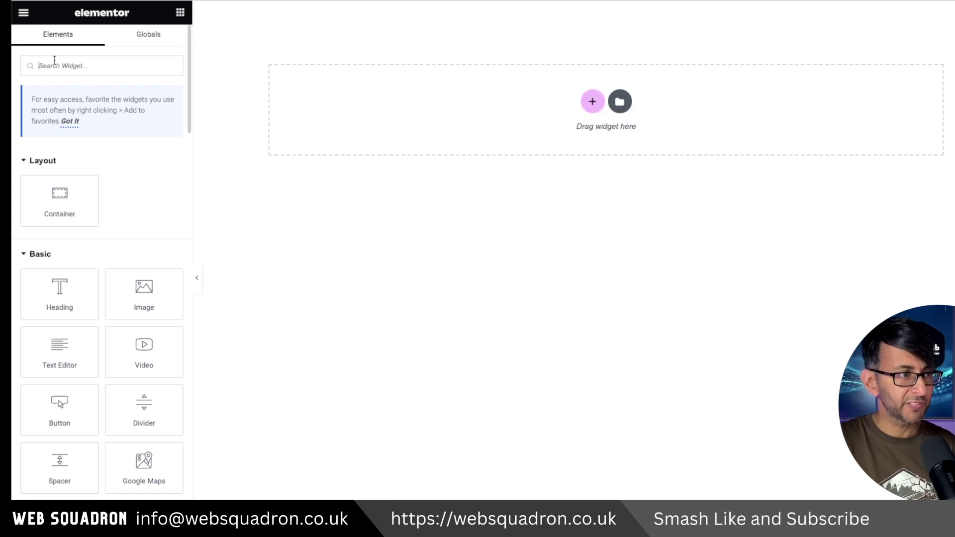
{"action": "type", "text": "loo"}
{"action": "left_click_drag", "start_coordinate": [141, 182], "coordinate": [410, 119]}
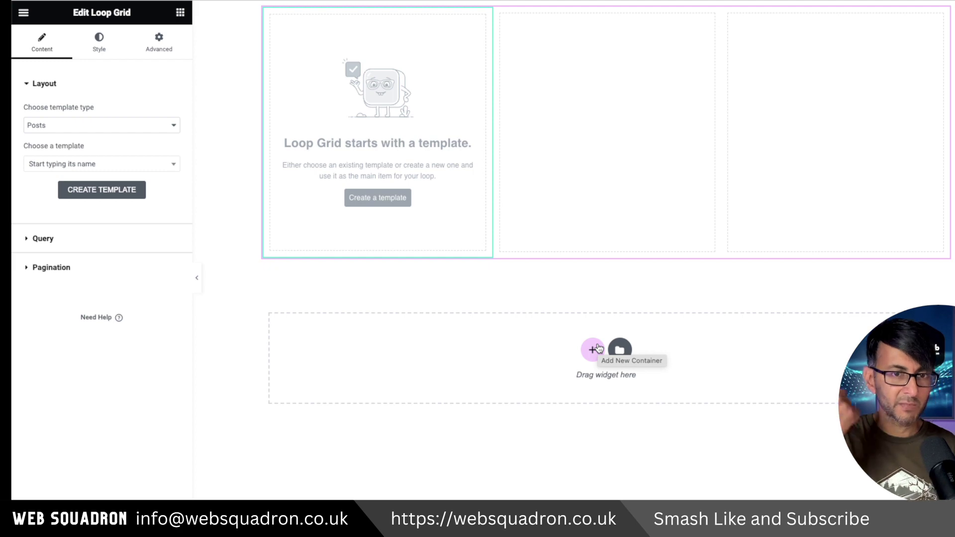
Give the Loop Grid's container a top padding of 100 px.
{"action": "key", "text": "ctrl+i"}
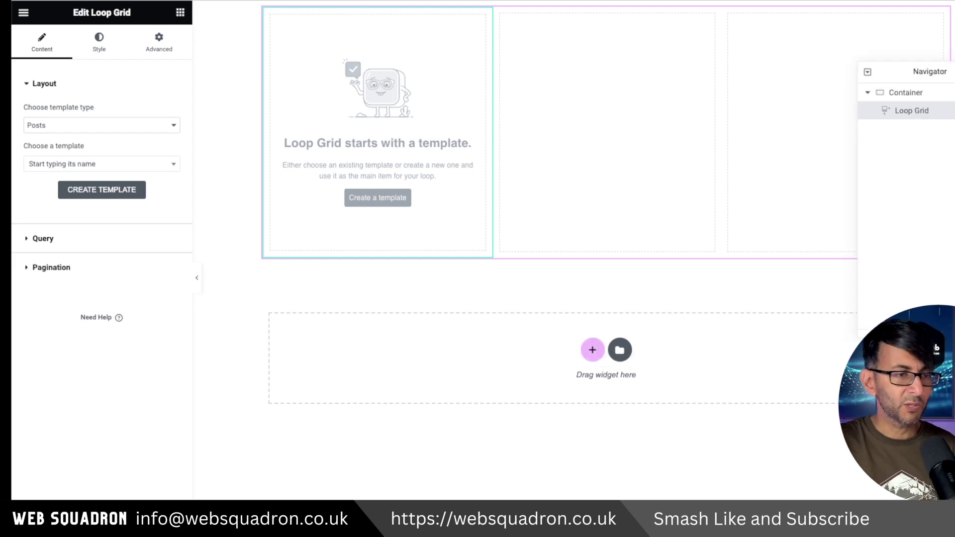
{"action": "left_click", "coordinate": [905, 92]}
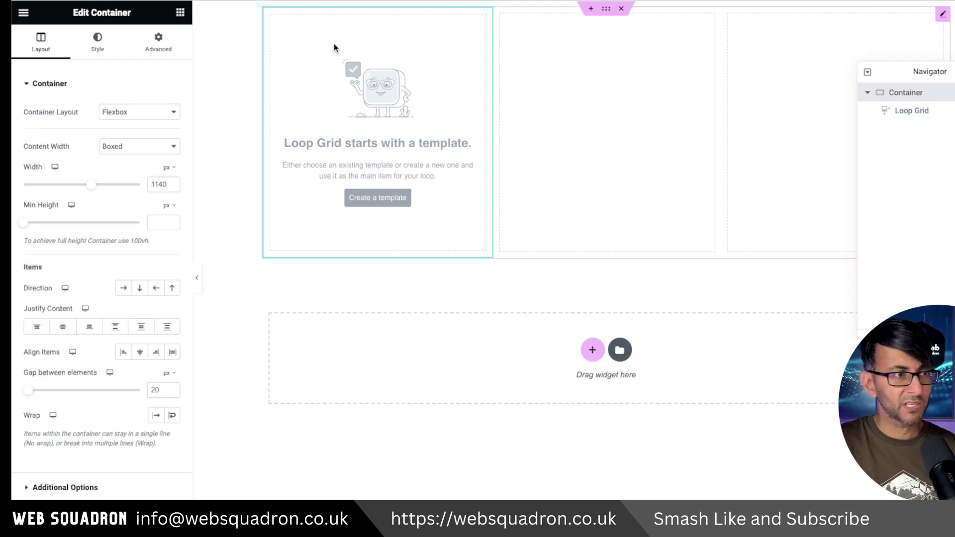
{"action": "left_click", "coordinate": [158, 42]}
{"action": "left_click", "coordinate": [38, 172]}
{"action": "type", "text": "100"}
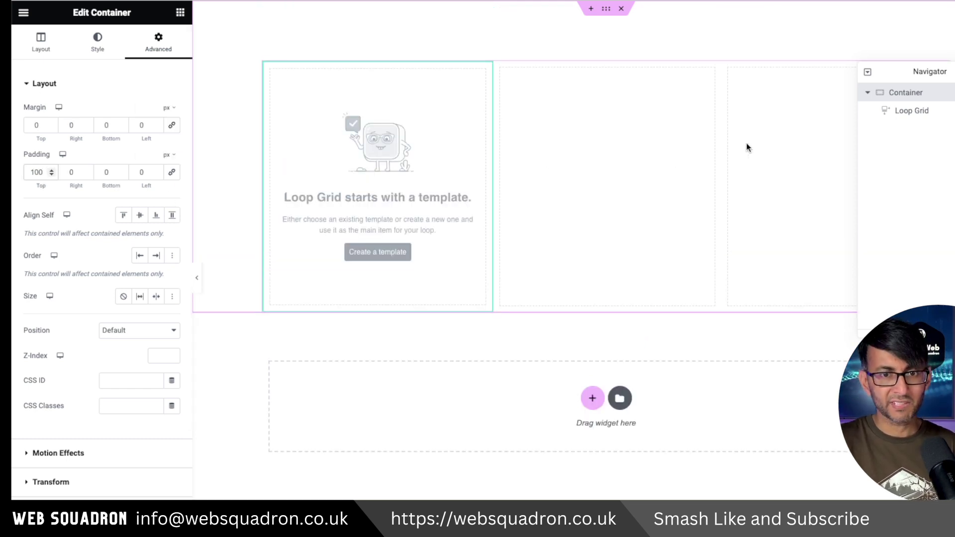
Create a new loop item template for the Loop Grid and save the page.
{"action": "left_click", "coordinate": [913, 111]}
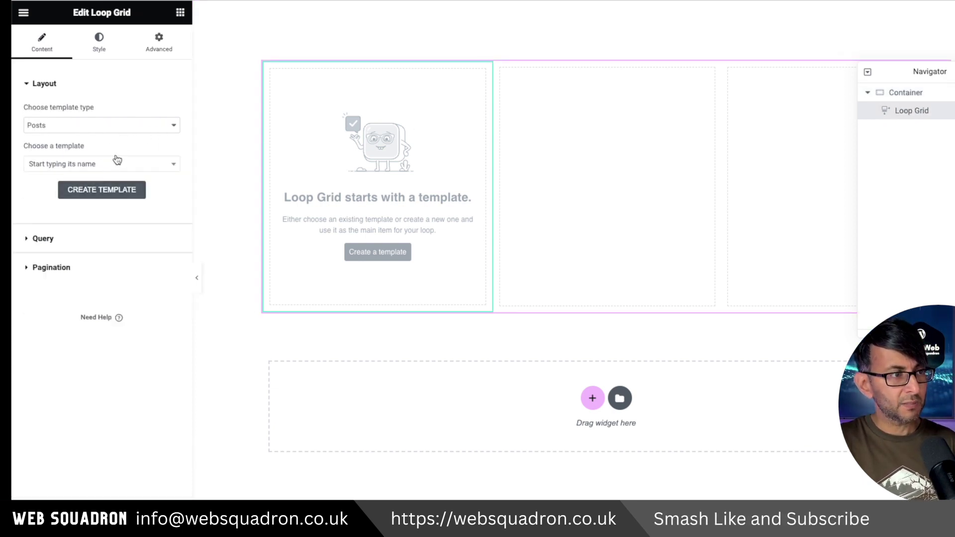
{"action": "left_click", "coordinate": [377, 251]}
{"action": "left_click", "coordinate": [613, 317]}
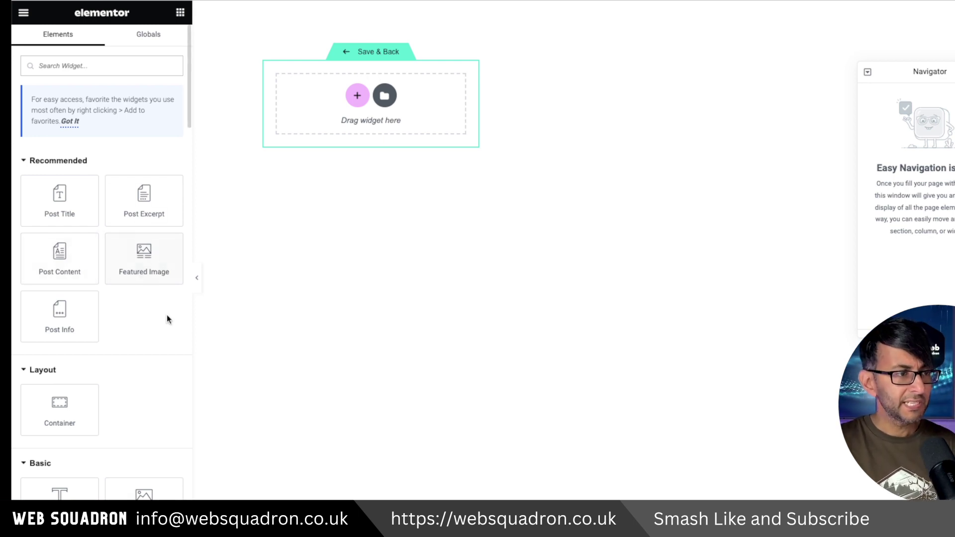
Add the featured image and a post title linked dynamically to the Post URL.
{"action": "left_click_drag", "start_coordinate": [167, 271], "coordinate": [322, 114]}
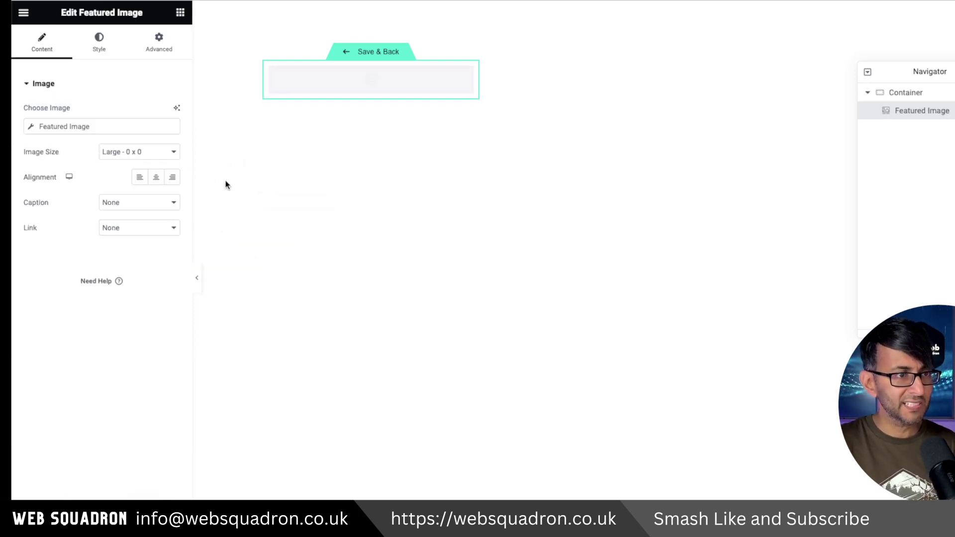
{"action": "left_click", "coordinate": [179, 14]}
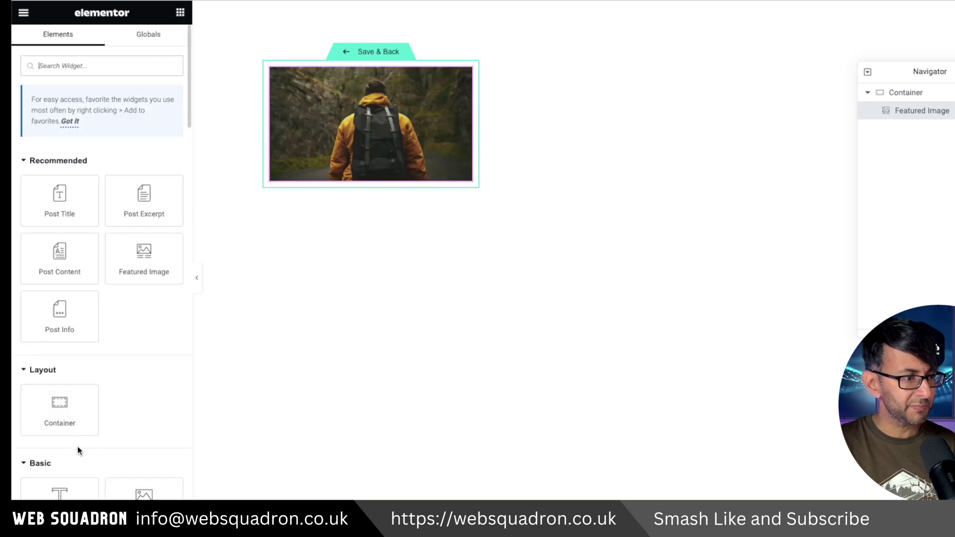
{"action": "left_click_drag", "start_coordinate": [60, 199], "coordinate": [361, 111]}
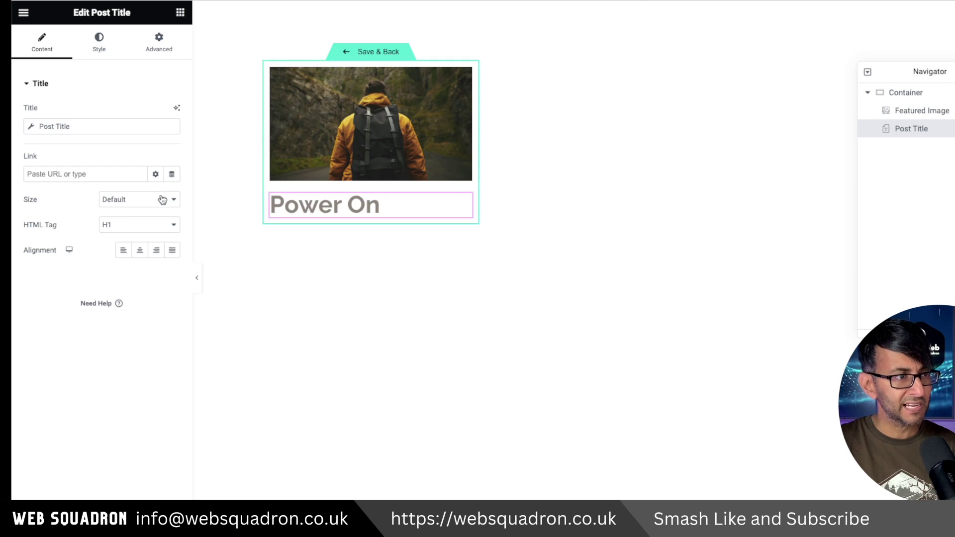
{"action": "left_click", "coordinate": [172, 175]}
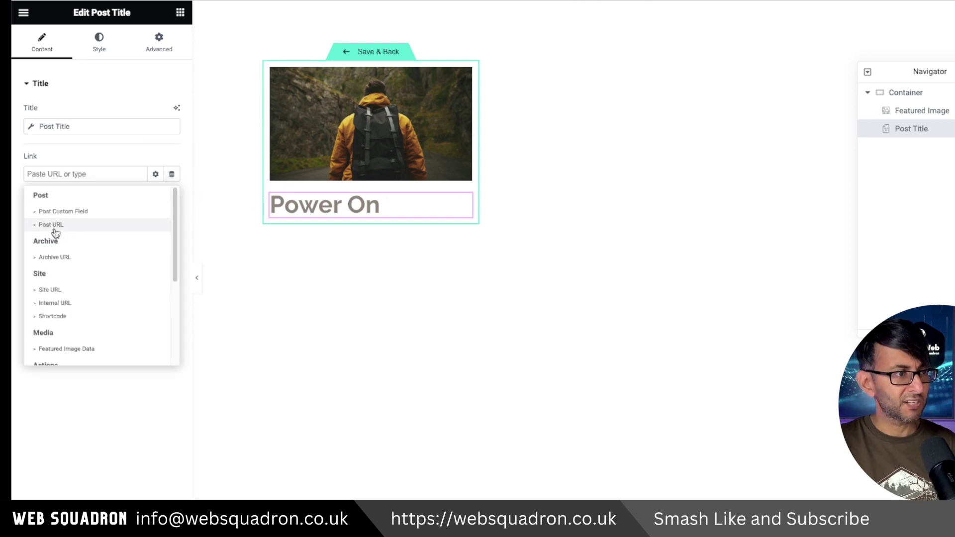
{"action": "left_click", "coordinate": [49, 225]}
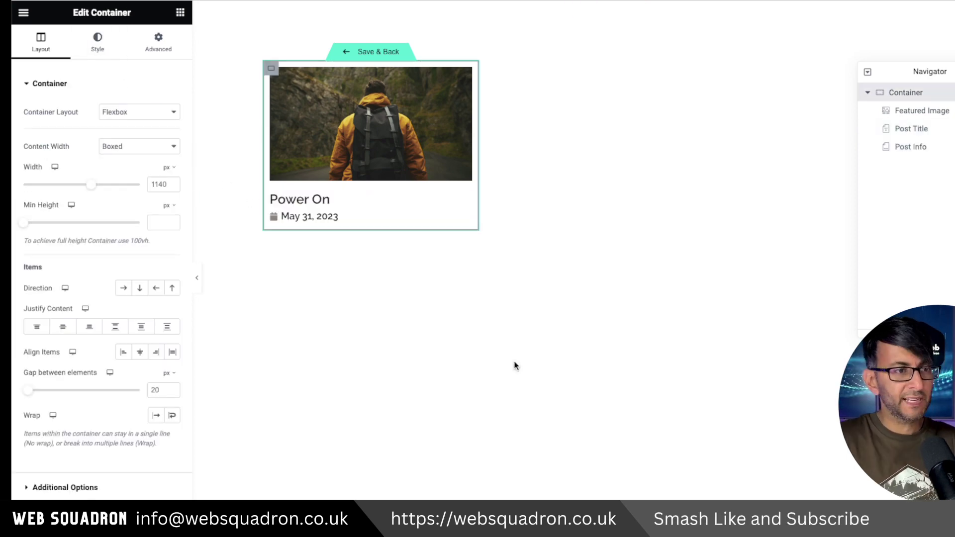
Preview the card at mobile width, then return to desktop and Save & Back.
{"action": "key", "text": "ctrl+shift+m"}
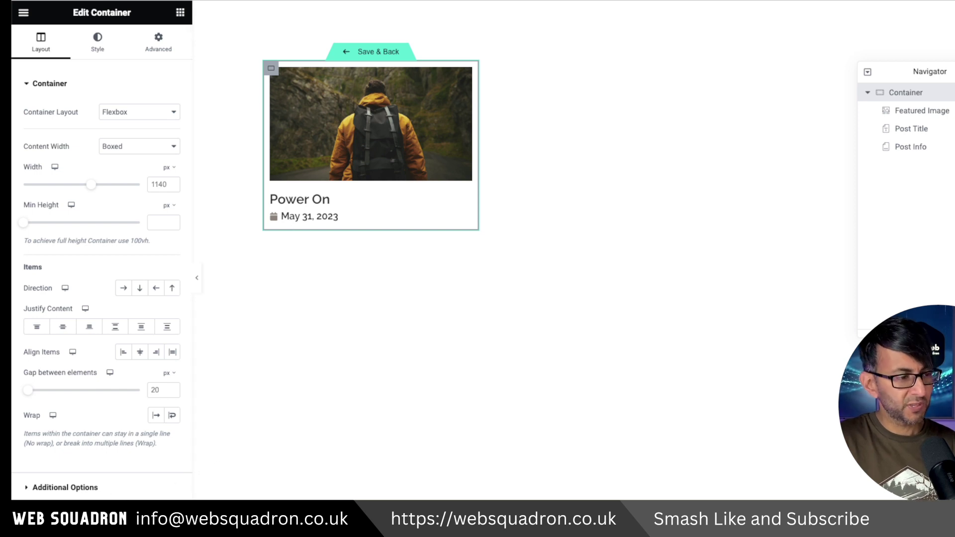
{"action": "left_click", "coordinate": [572, 12]}
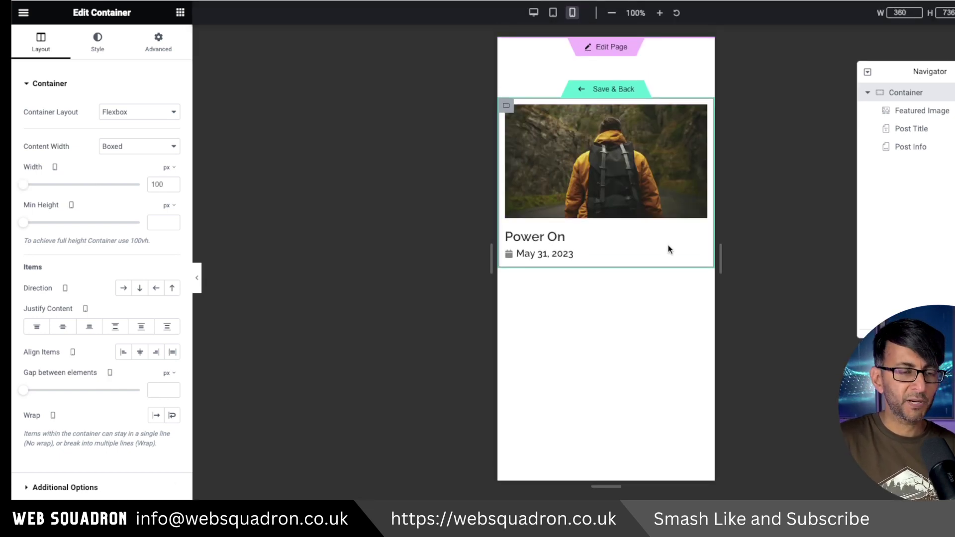
{"action": "left_click", "coordinate": [158, 42]}
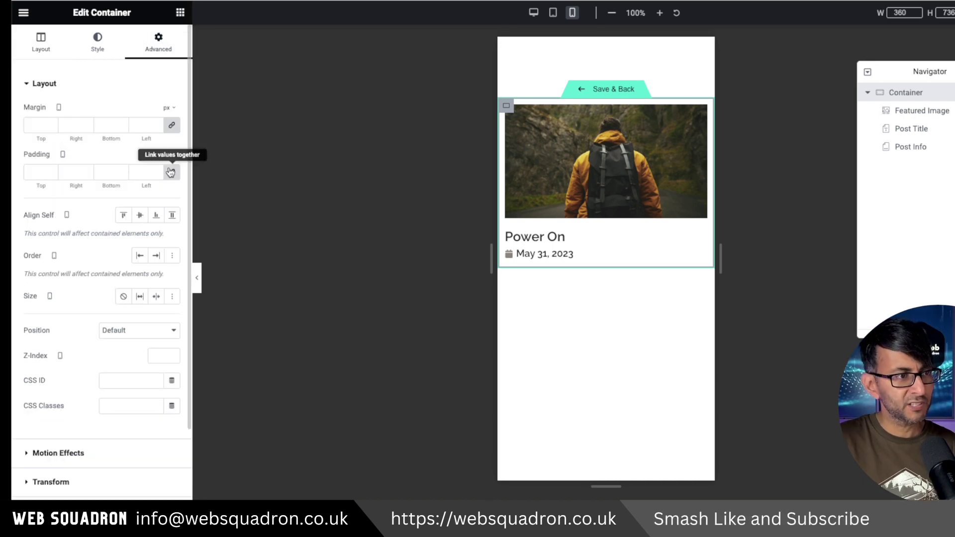
{"action": "left_click", "coordinate": [534, 13]}
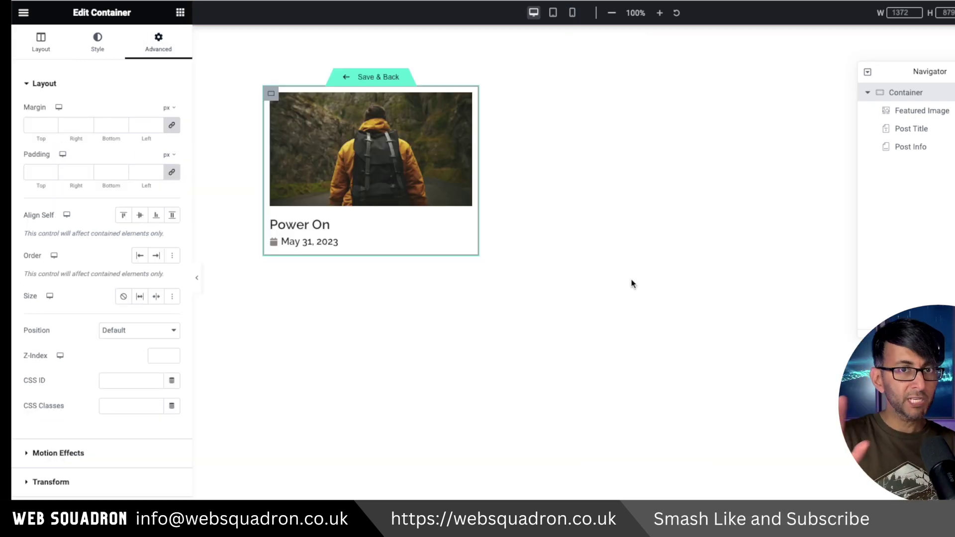
{"action": "left_click", "coordinate": [380, 78]}
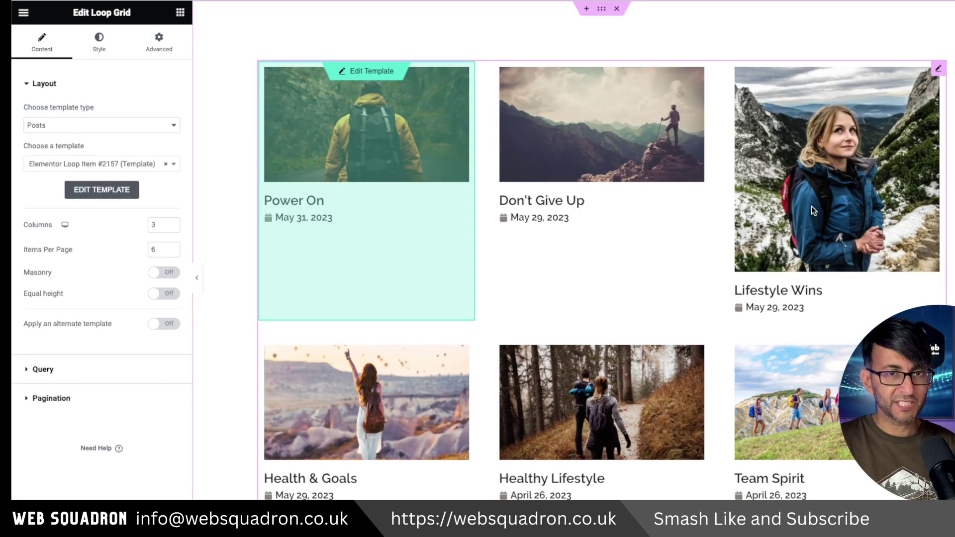
Reopen the first grid card's loop item template via its Edit Template tab.
{"action": "left_click", "coordinate": [382, 74]}
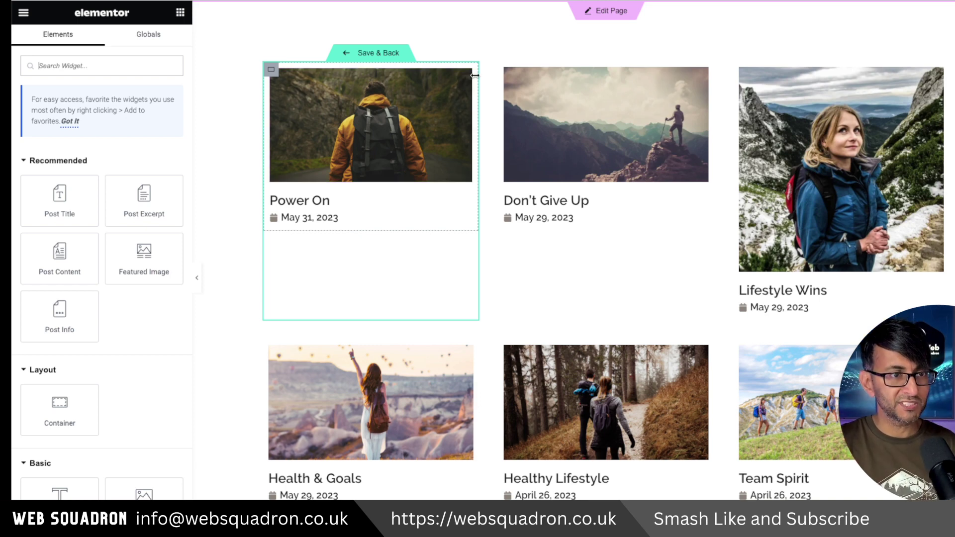
Set the template's featured image to Full size with a fixed 200 px height.
{"action": "left_click", "coordinate": [399, 91]}
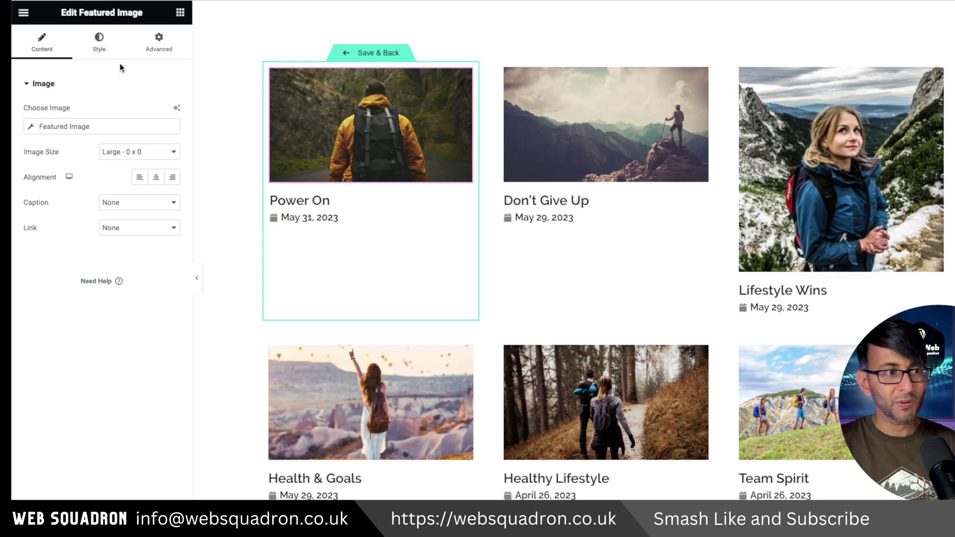
{"action": "left_click", "coordinate": [139, 151]}
{"action": "left_click", "coordinate": [139, 230]}
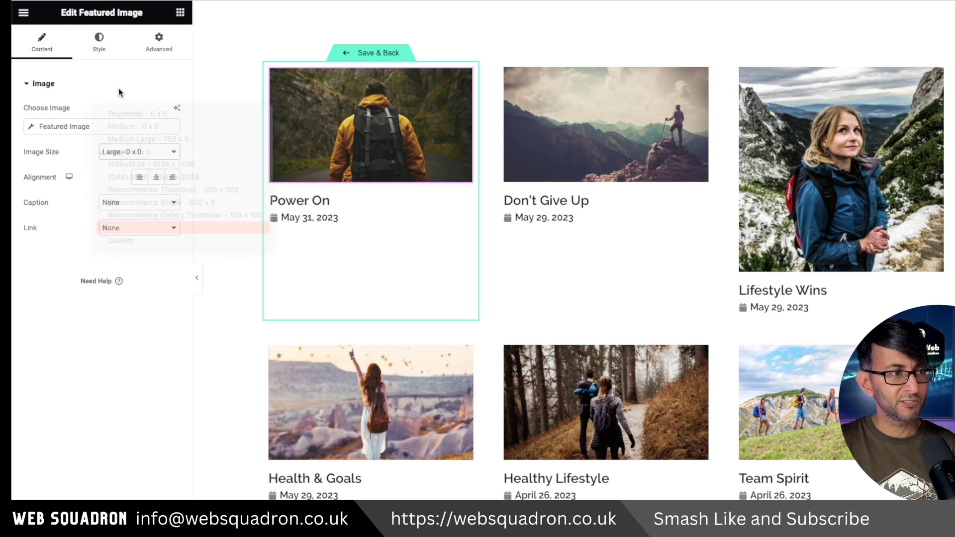
{"action": "left_click", "coordinate": [102, 45]}
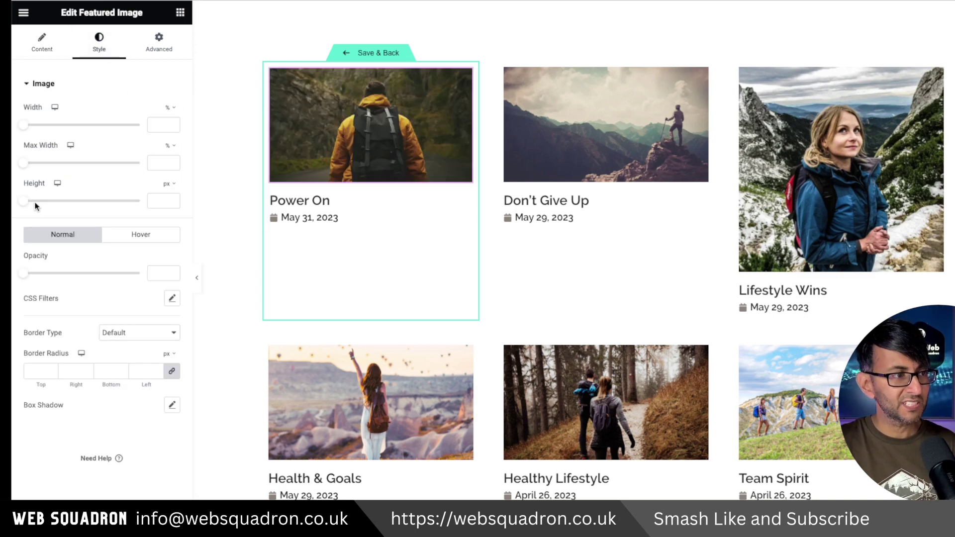
{"action": "left_click_drag", "start_coordinate": [24, 201], "coordinate": [76, 205]}
{"action": "left_click", "coordinate": [171, 204]}
{"action": "left_click", "coordinate": [171, 204]}
{"action": "left_click", "coordinate": [172, 204]}
Crop the images with Cover fit and Center Center position, then Save & Back.
{"action": "left_click", "coordinate": [149, 227]}
{"action": "left_click", "coordinate": [133, 247]}
{"action": "left_click", "coordinate": [141, 252]}
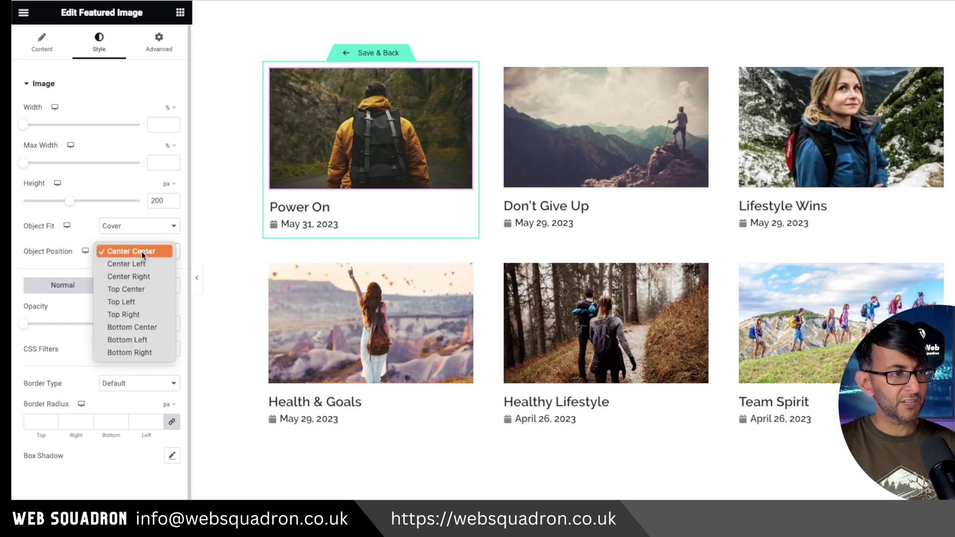
{"action": "left_click", "coordinate": [141, 289]}
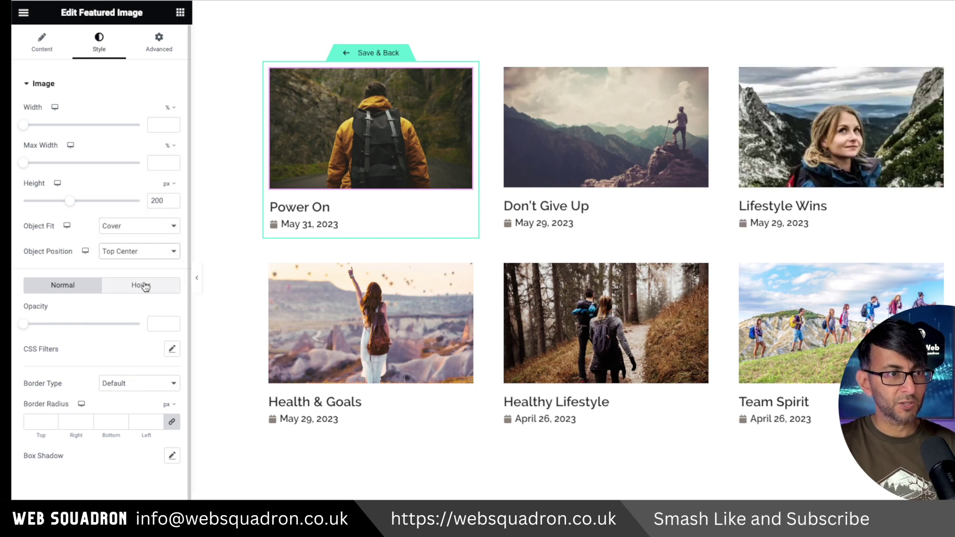
{"action": "left_click", "coordinate": [147, 252]}
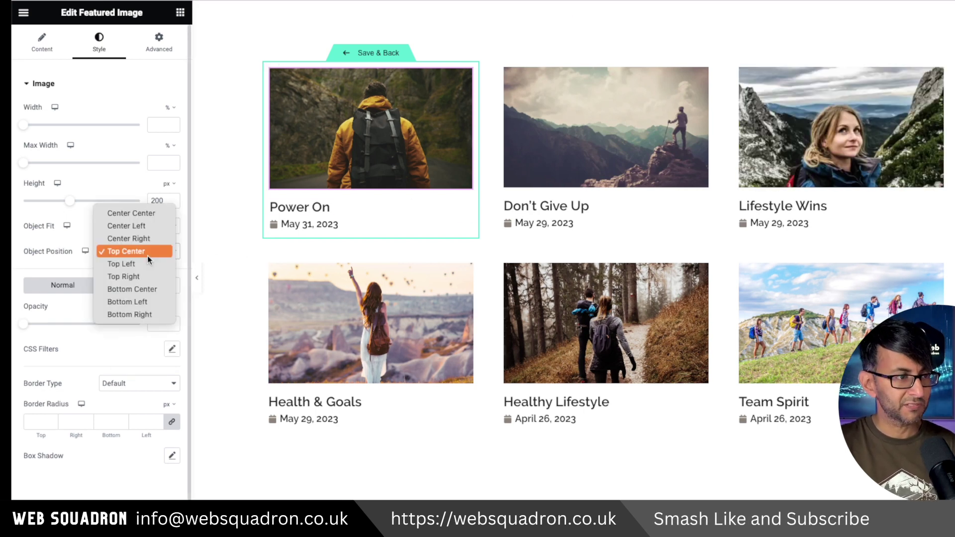
{"action": "left_click", "coordinate": [147, 213]}
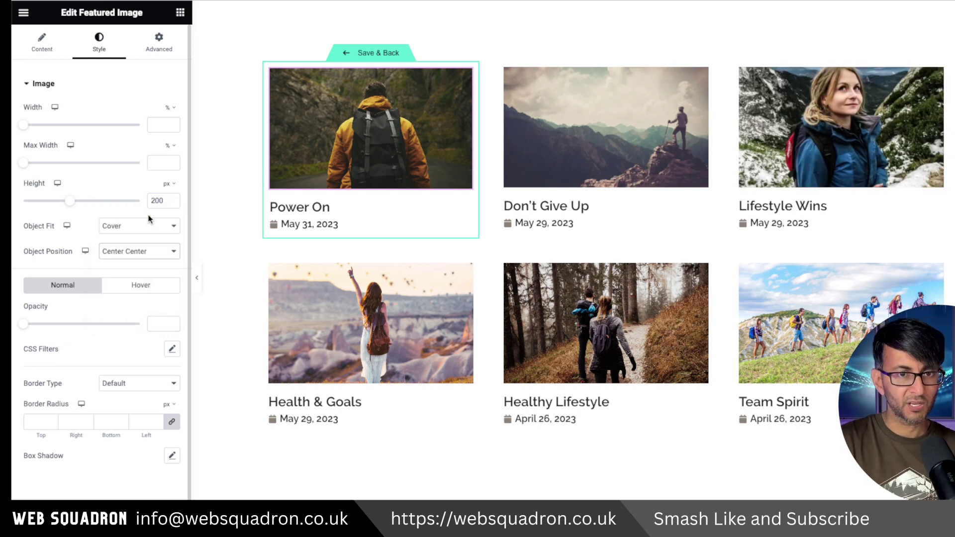
{"action": "left_click", "coordinate": [214, 259]}
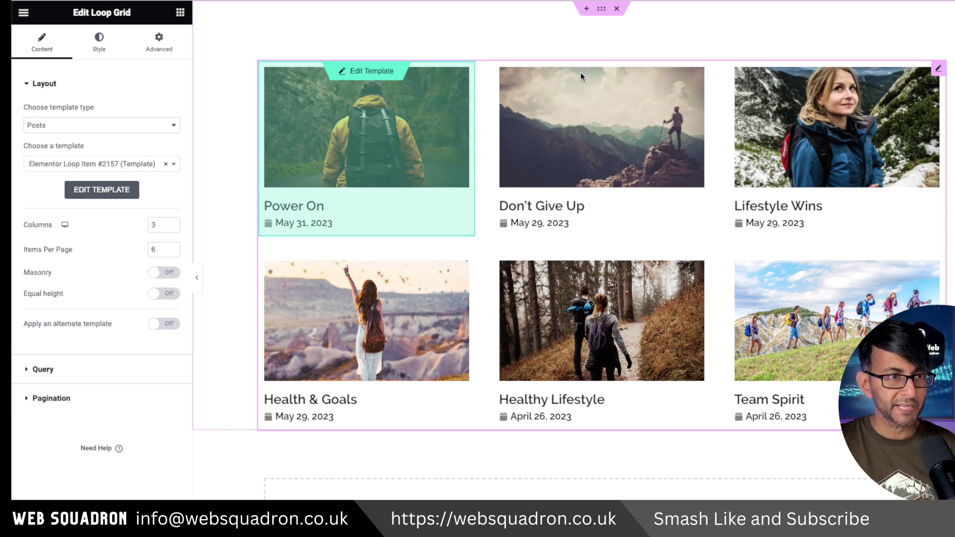
{"action": "right_click", "coordinate": [938, 70]}
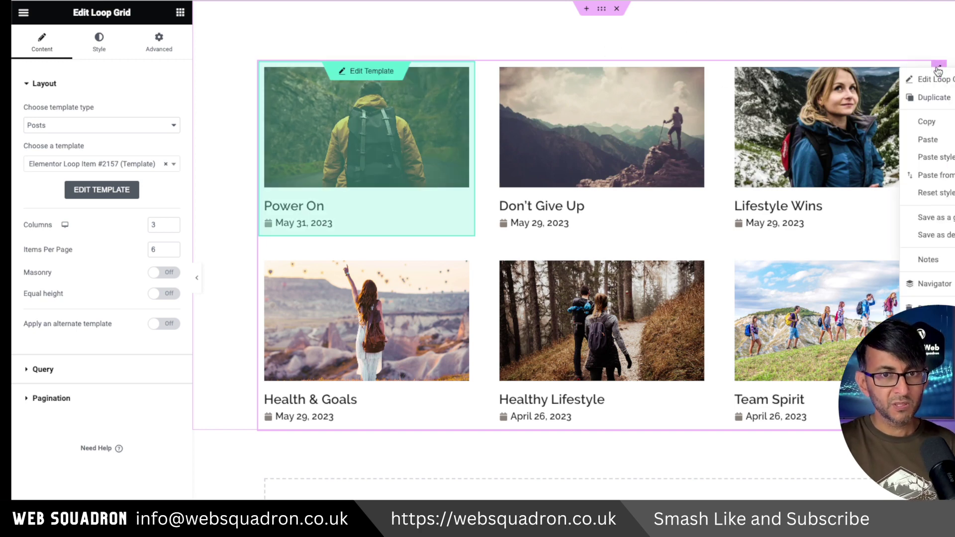
Duplicate the Loop Grid and set the top copy to 2 items per page in 2 columns.
{"action": "left_click", "coordinate": [925, 98]}
{"action": "scroll", "coordinate": [749, 374], "scroll_direction": "down", "scroll_amount": 2}
{"action": "scroll", "coordinate": [749, 374], "scroll_direction": "down", "scroll_amount": 2}
{"action": "scroll", "coordinate": [749, 374], "scroll_direction": "up", "scroll_amount": 3}
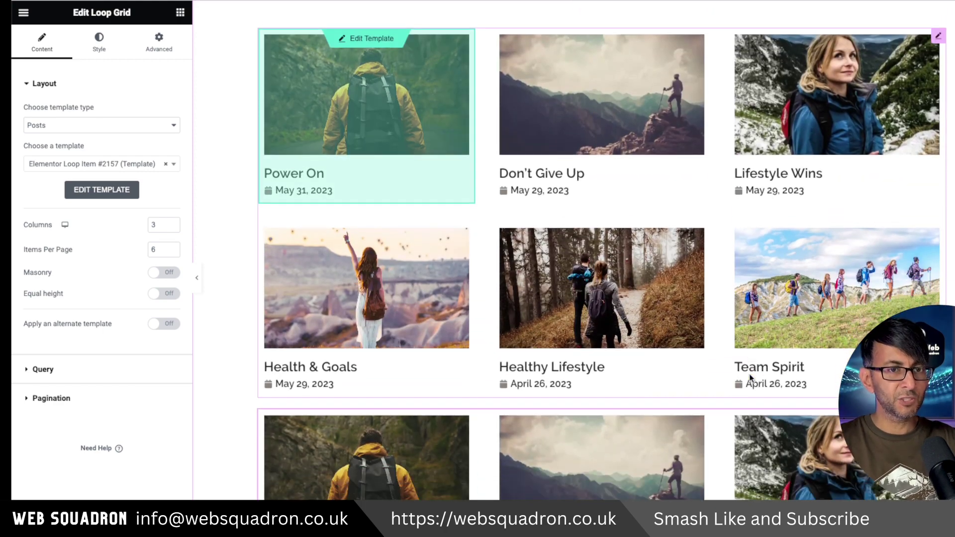
{"action": "left_click", "coordinate": [534, 107]}
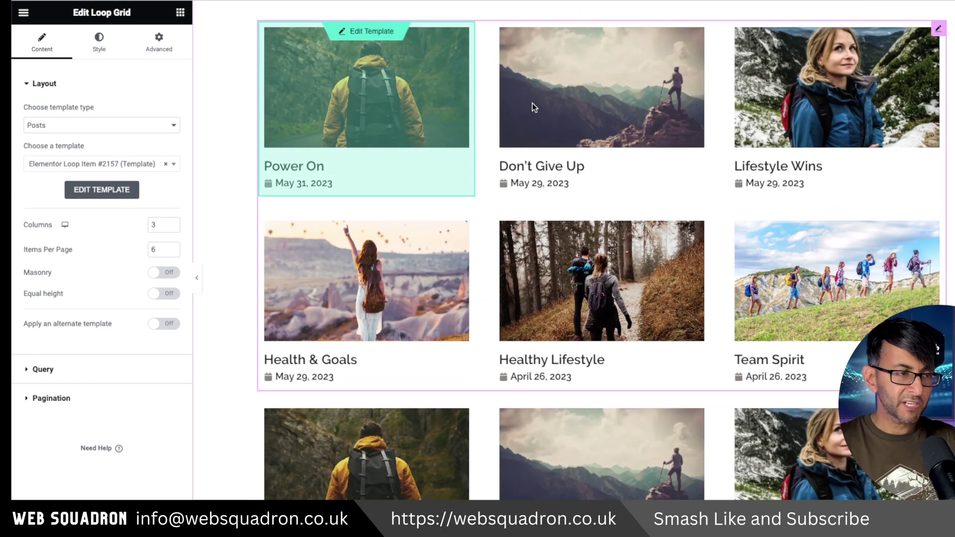
{"action": "double_click", "coordinate": [160, 250]}
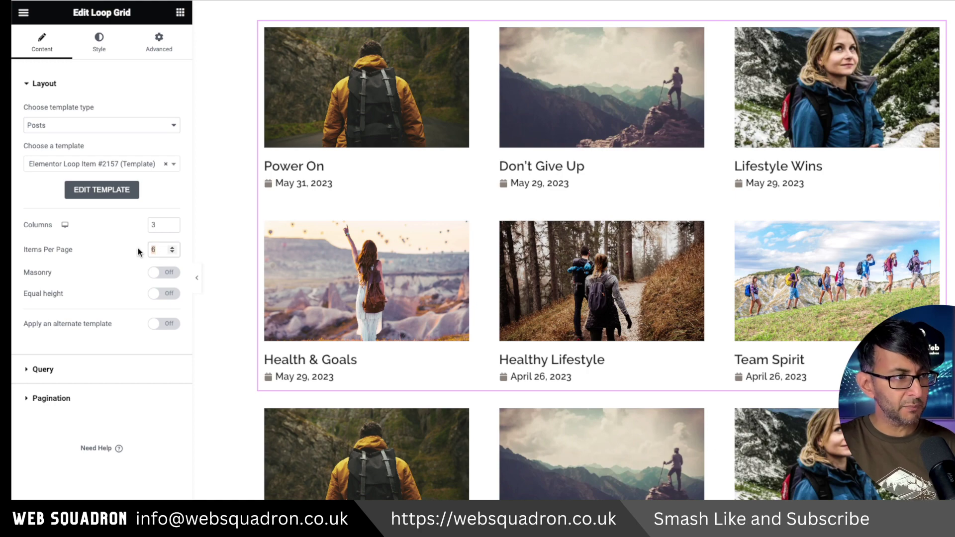
{"action": "type", "text": "2"}
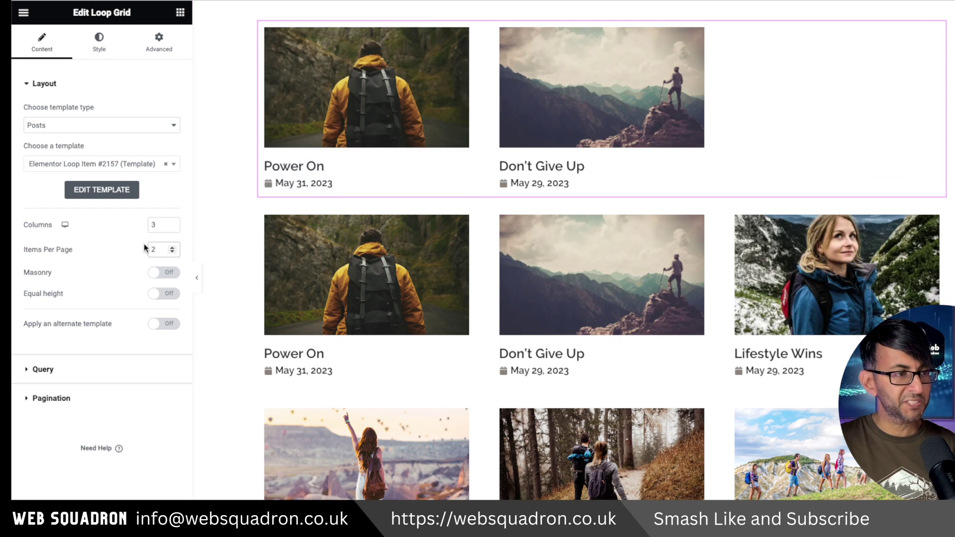
{"action": "left_click", "coordinate": [172, 228]}
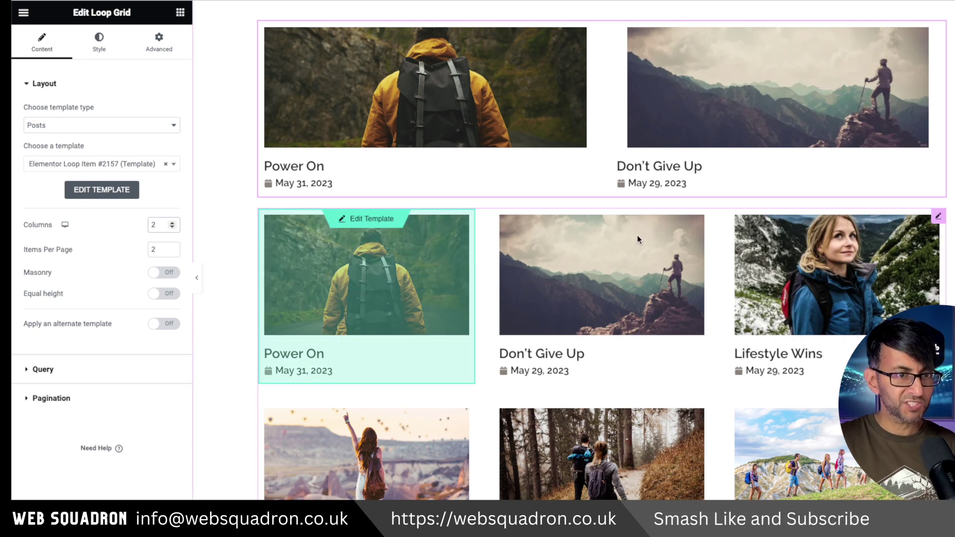
Start changing the section container's width to 1100 px.
{"action": "scroll", "coordinate": [590, 220], "scroll_direction": "up", "scroll_amount": 1}
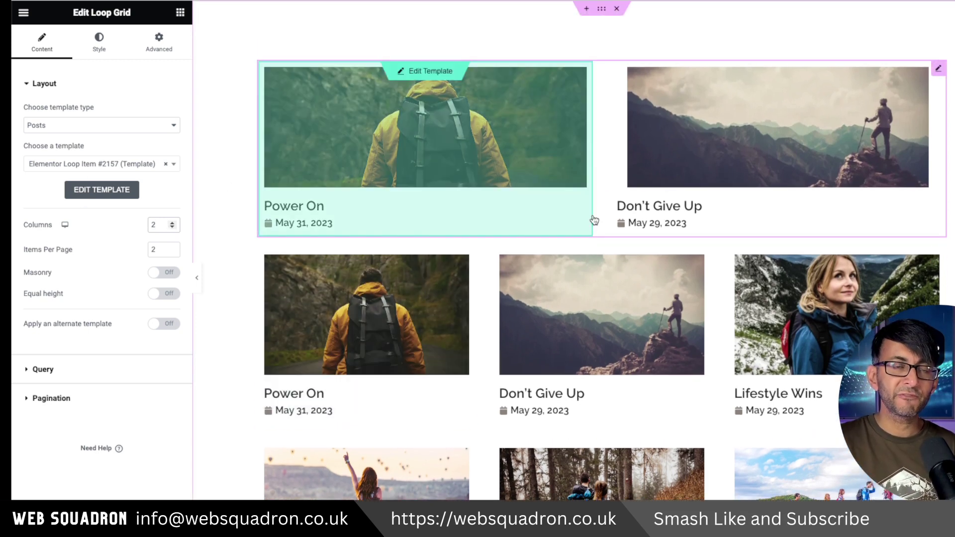
{"action": "left_click", "coordinate": [602, 9]}
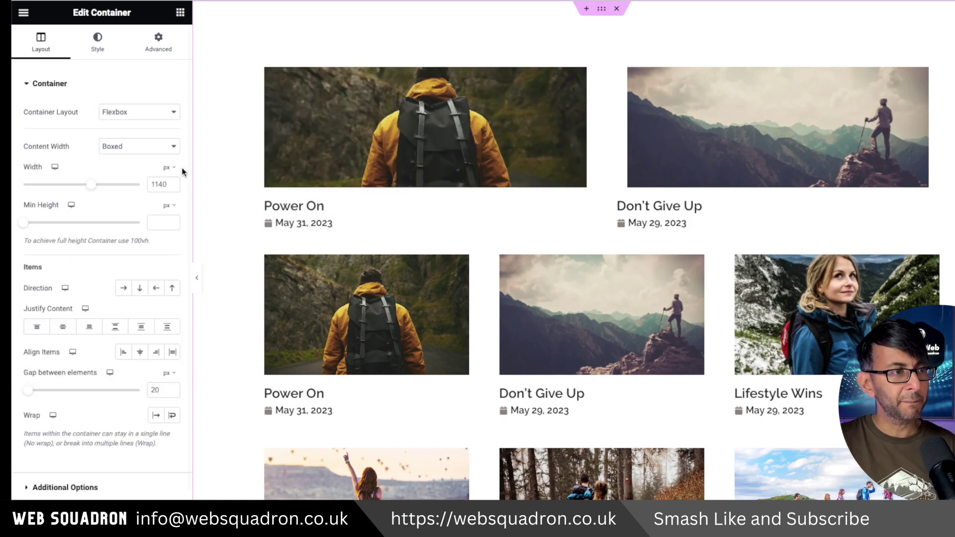
{"action": "double_click", "coordinate": [164, 184]}
{"action": "type", "text": "110"}
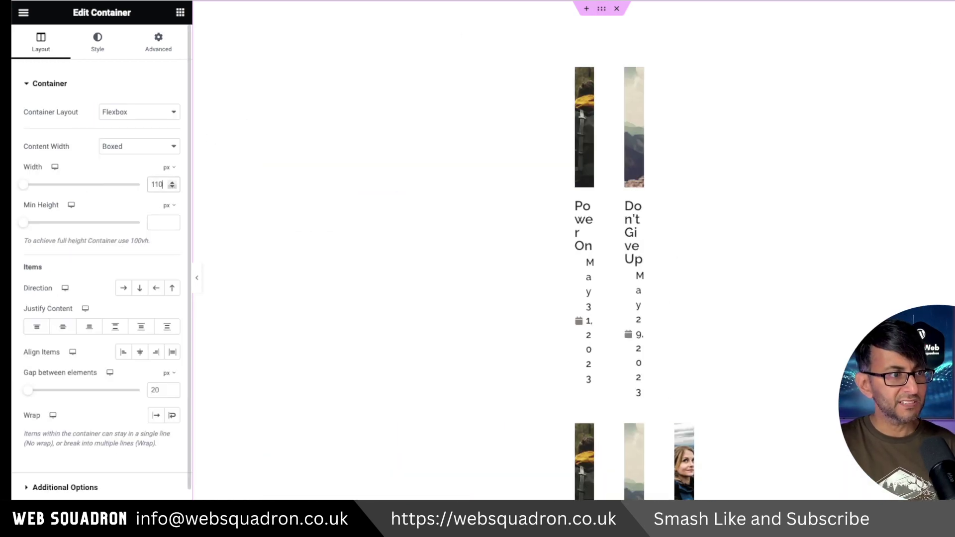
{"action": "type", "text": "0"}
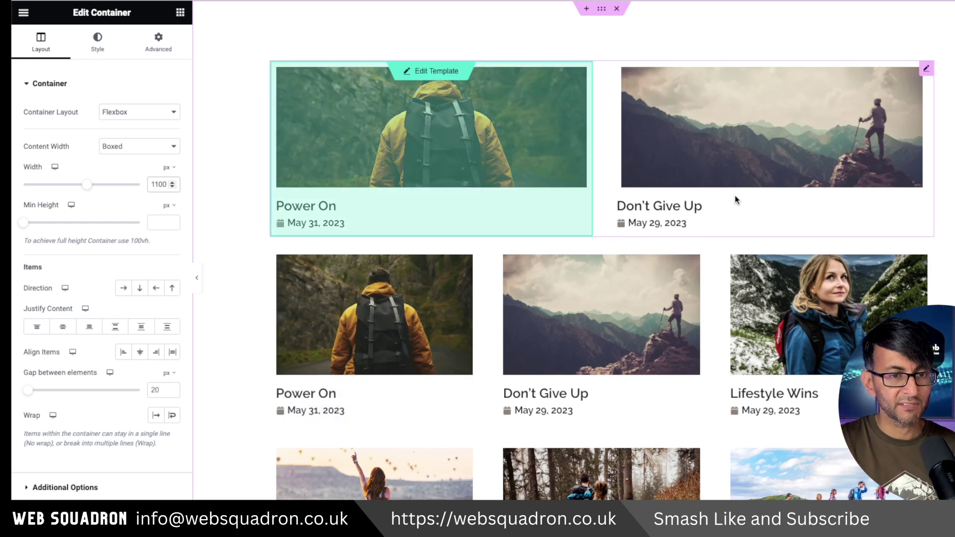
Set the section's gap between elements to 0, direction to Row, and enable Wrap.
{"action": "left_click", "coordinate": [157, 391]}
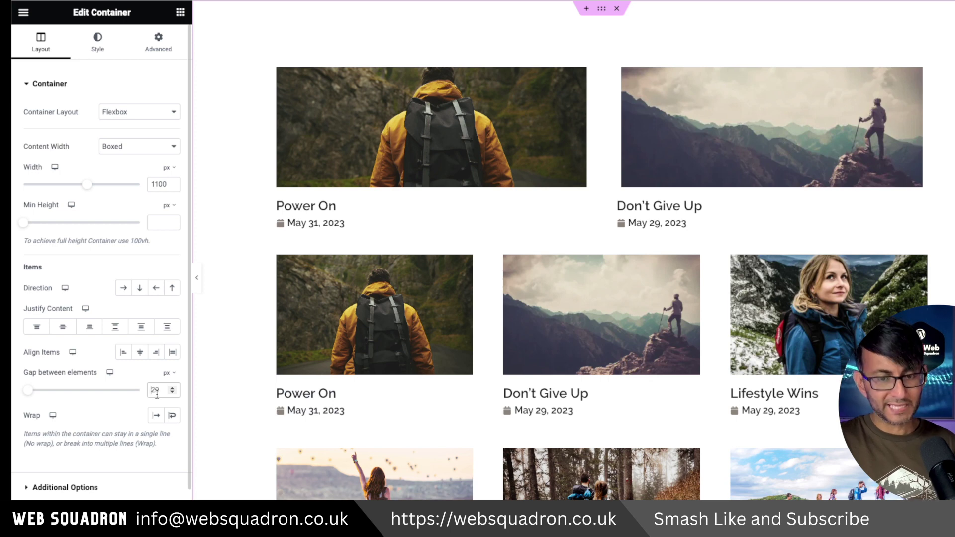
{"action": "key", "text": "Delete"}
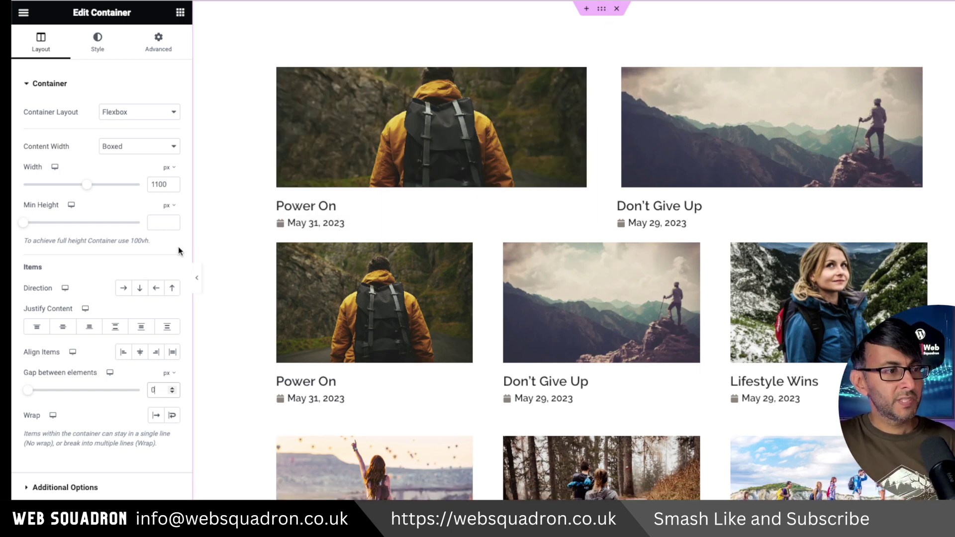
{"action": "left_click", "coordinate": [125, 290]}
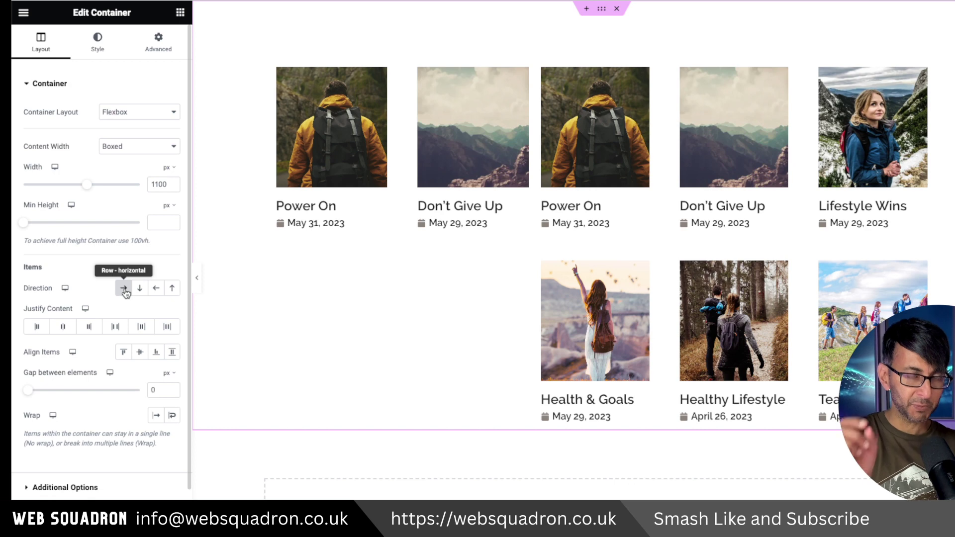
{"action": "left_click", "coordinate": [172, 418]}
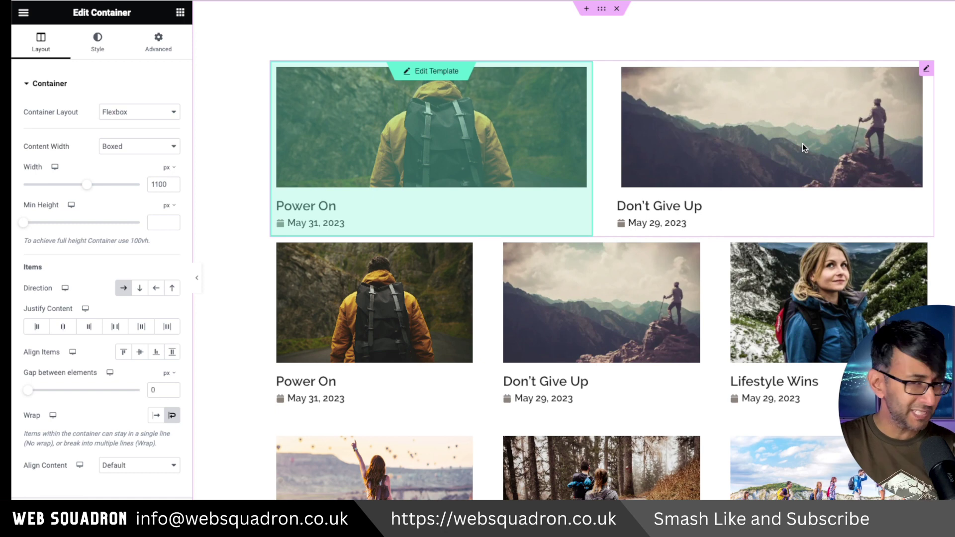
{"action": "left_click", "coordinate": [928, 69]}
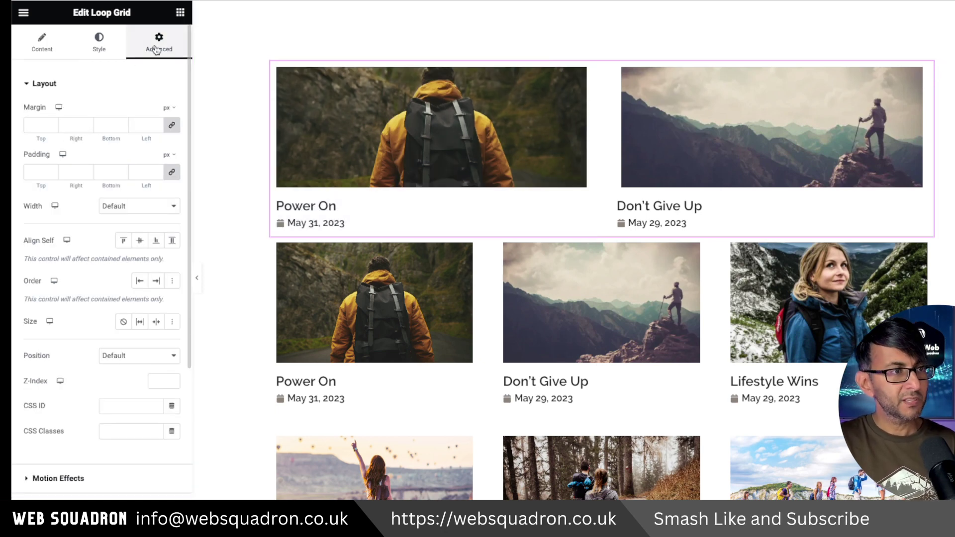
Give the top two-post Loop Grid a custom width of 66%.
{"action": "left_click", "coordinate": [138, 205]}
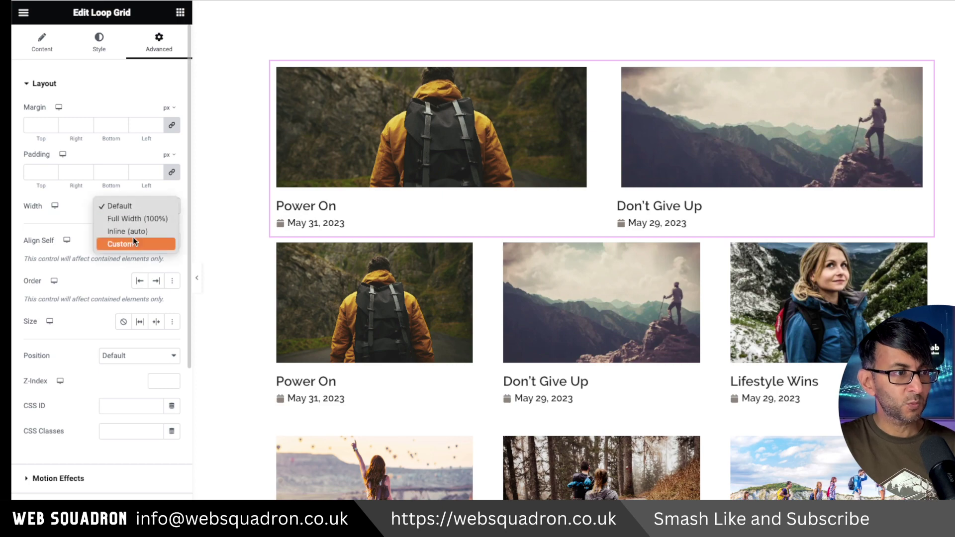
{"action": "left_click", "coordinate": [120, 243]}
{"action": "left_click", "coordinate": [159, 244]}
{"action": "type", "text": "66"}
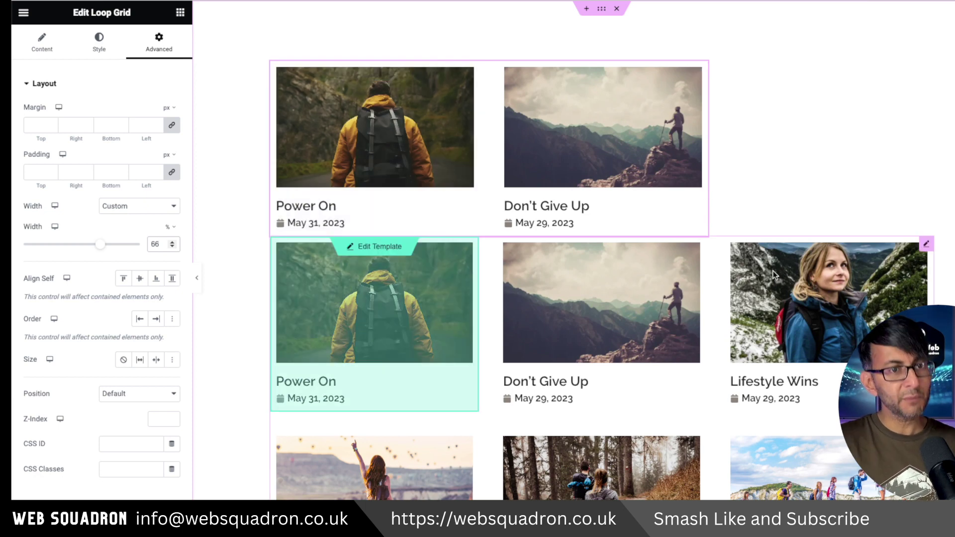
{"action": "type", "text": ".6"}
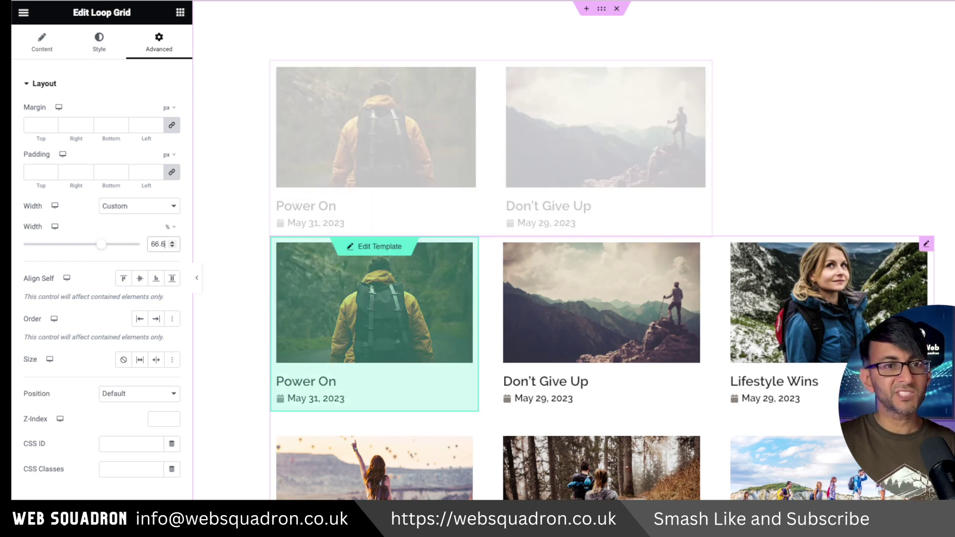
{"action": "key", "text": "BackSpace"}
{"action": "key", "text": "BackSpace"}
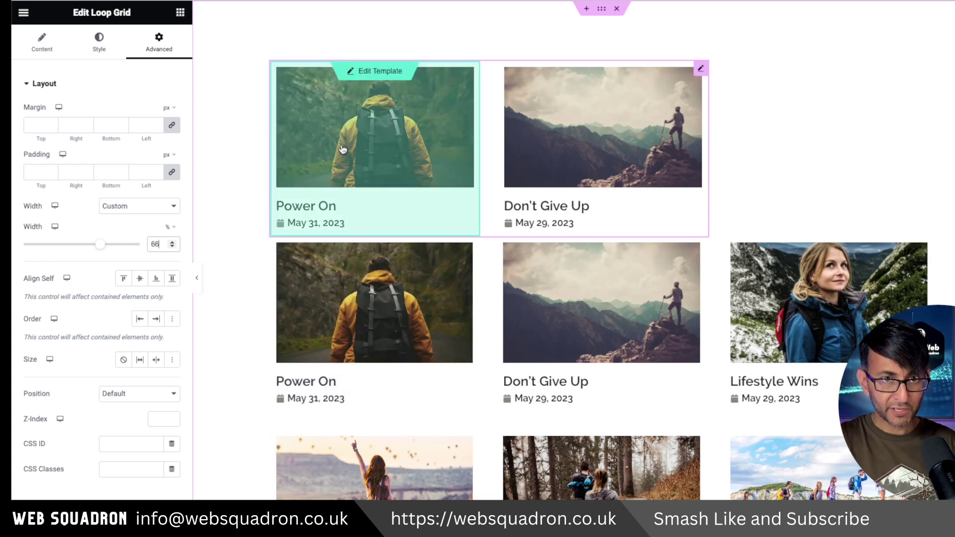
{"action": "left_click", "coordinate": [926, 243]}
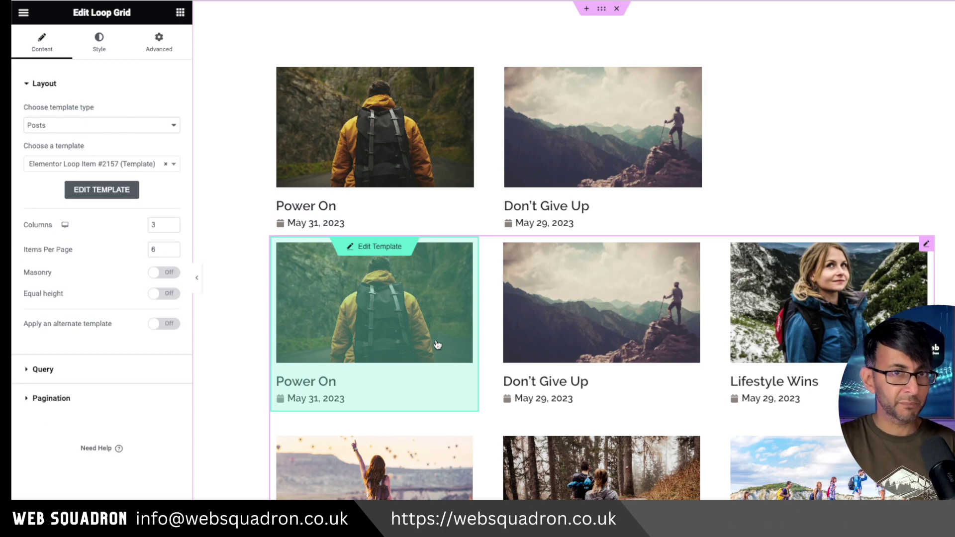
Switch the lower grid's query to Exclude with an offset of 2 posts.
{"action": "left_click", "coordinate": [106, 369]}
{"action": "left_click", "coordinate": [147, 167]}
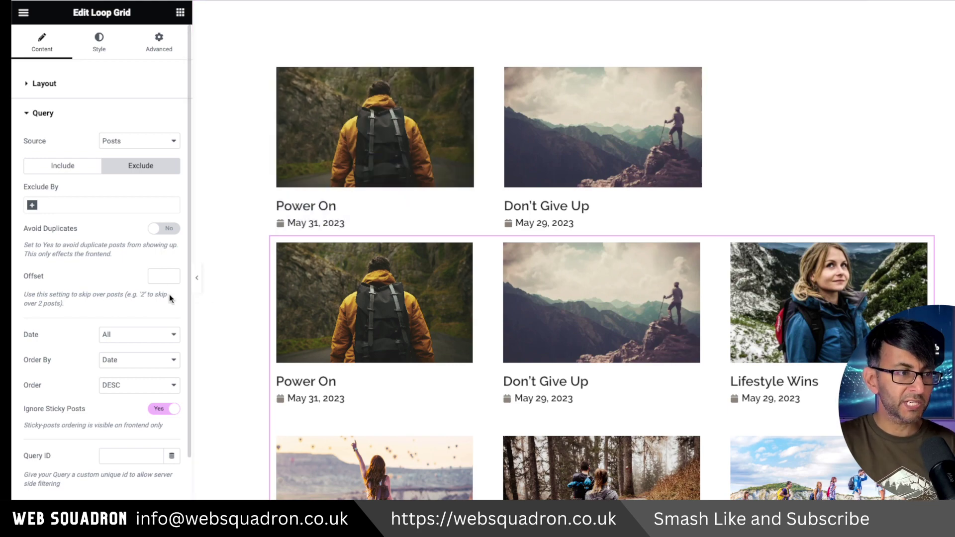
{"action": "left_click", "coordinate": [163, 273]}
{"action": "type", "text": "2"}
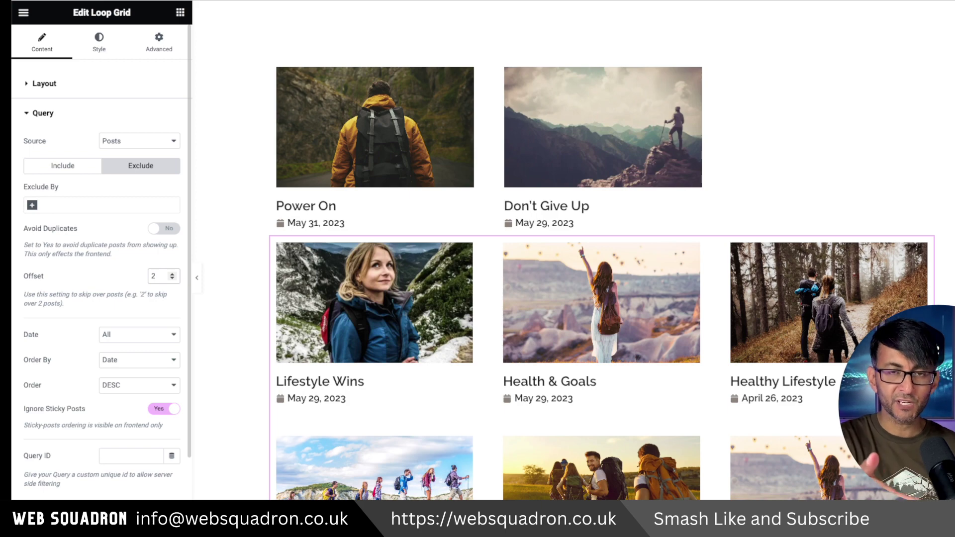
{"action": "key", "text": "BackSpace"}
{"action": "type", "text": "1"}
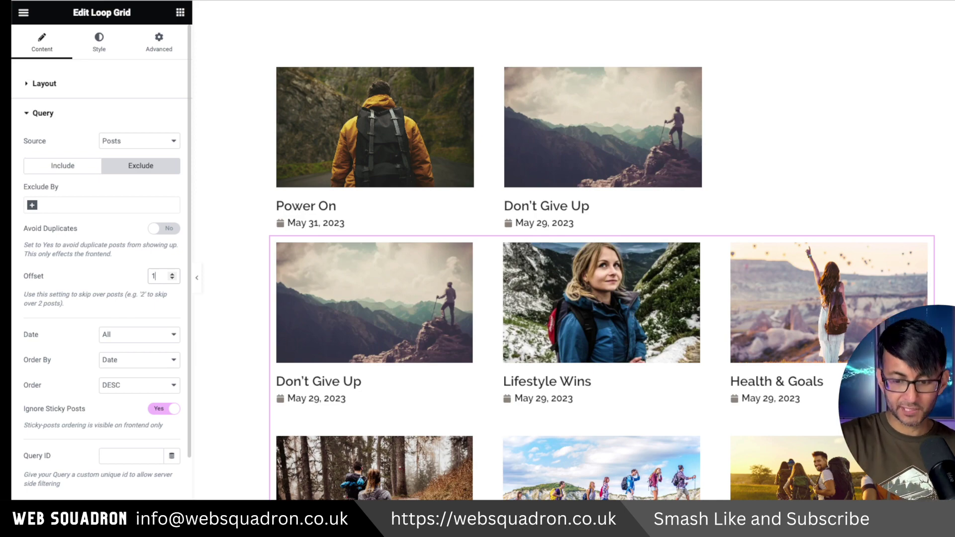
{"action": "key", "text": "BackSpace"}
{"action": "type", "text": "2"}
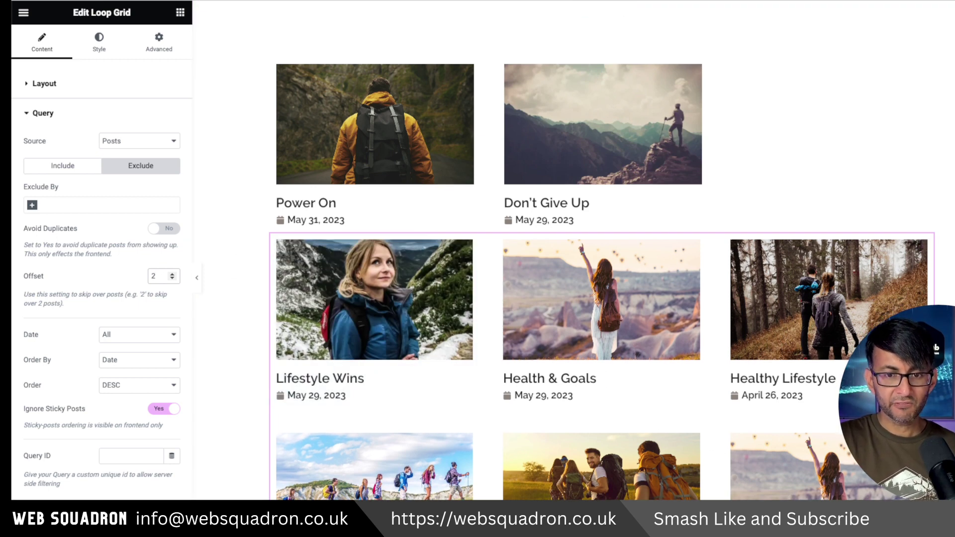
{"action": "scroll", "coordinate": [517, 244], "scroll_direction": "down", "scroll_amount": 2}
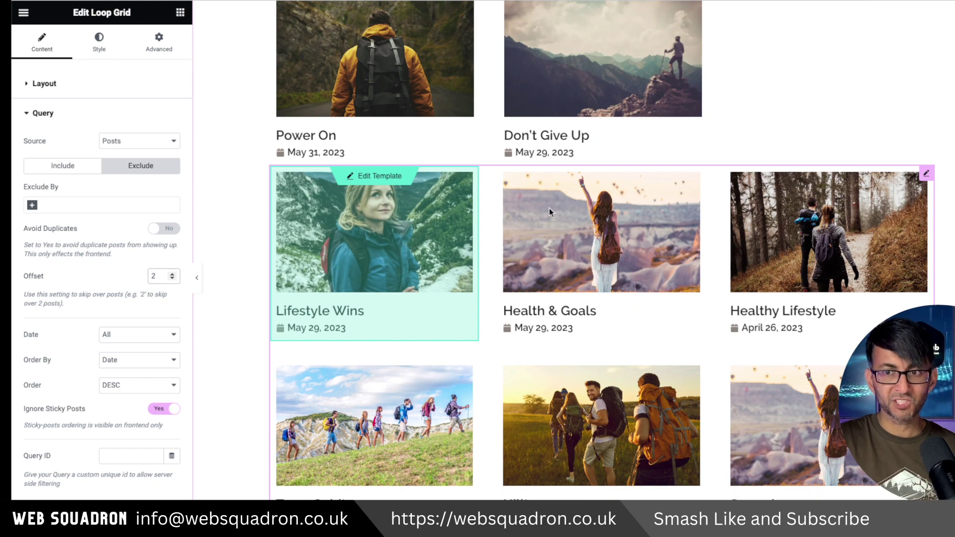
{"action": "scroll", "coordinate": [788, 402], "scroll_direction": "down", "scroll_amount": 3}
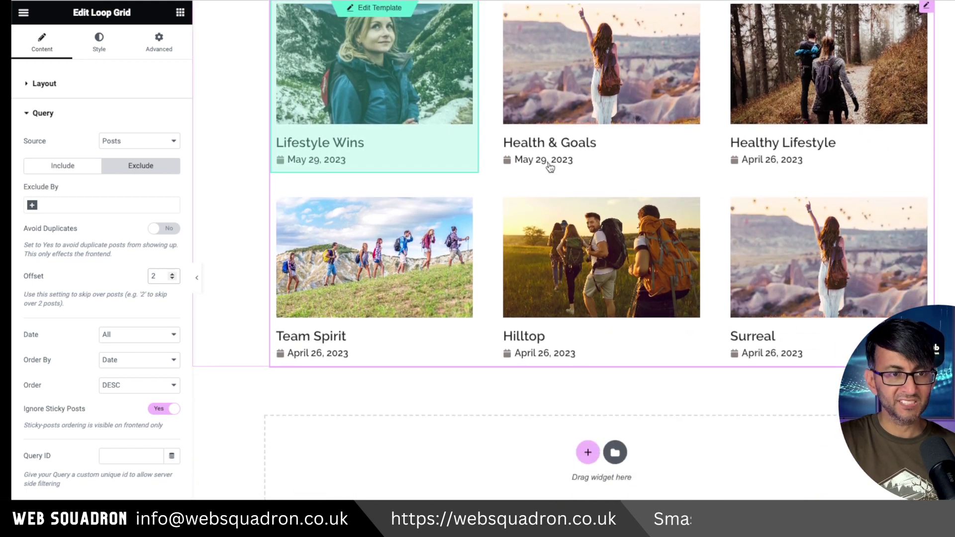
{"action": "scroll", "coordinate": [748, 333], "scroll_direction": "up", "scroll_amount": 4}
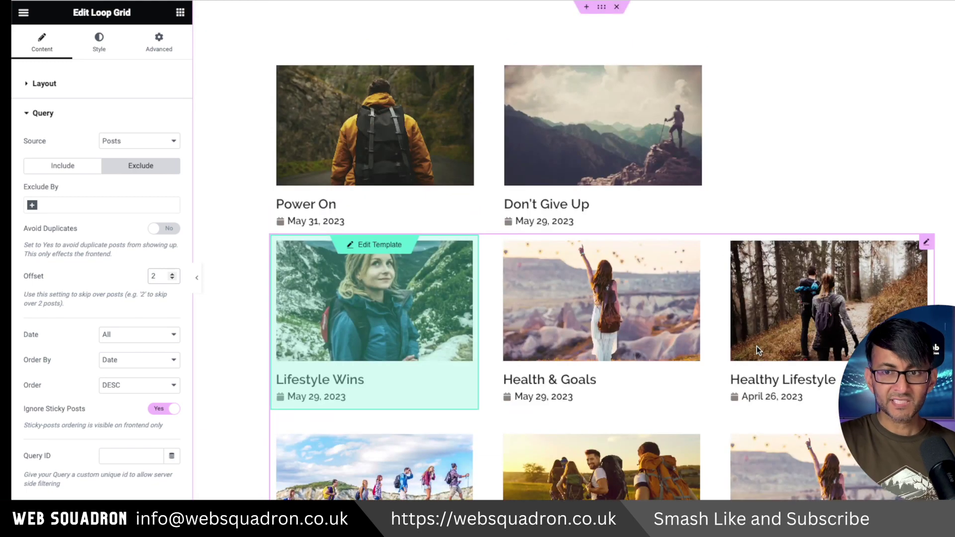
{"action": "left_click", "coordinate": [789, 141]}
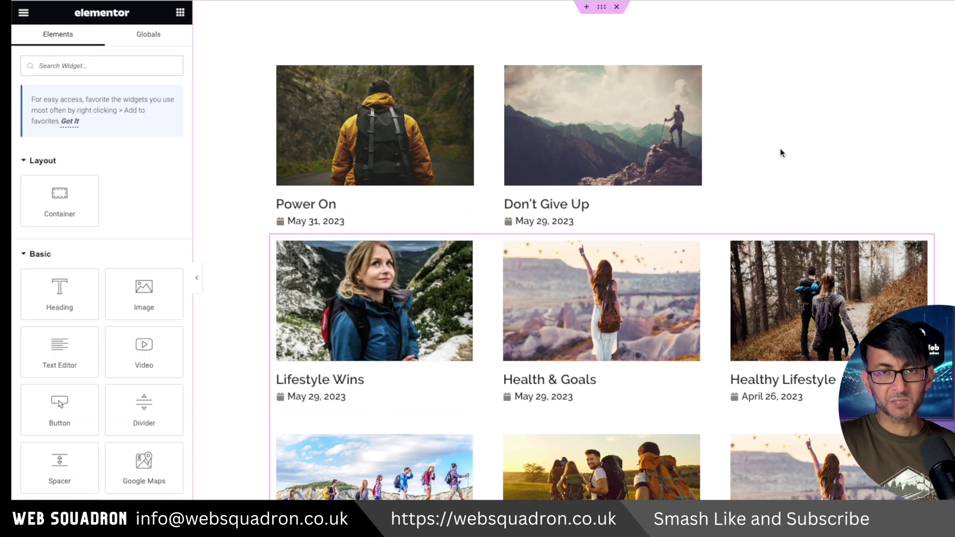
Add an Image widget above the post grid showing the room photo at Full size.
{"action": "type", "text": "imag"}
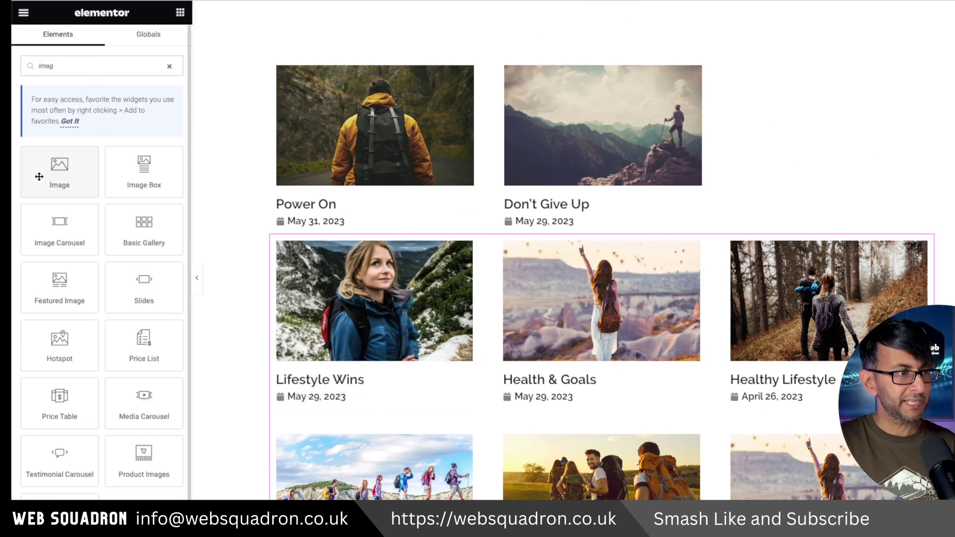
{"action": "left_click_drag", "start_coordinate": [36, 177], "coordinate": [722, 325]}
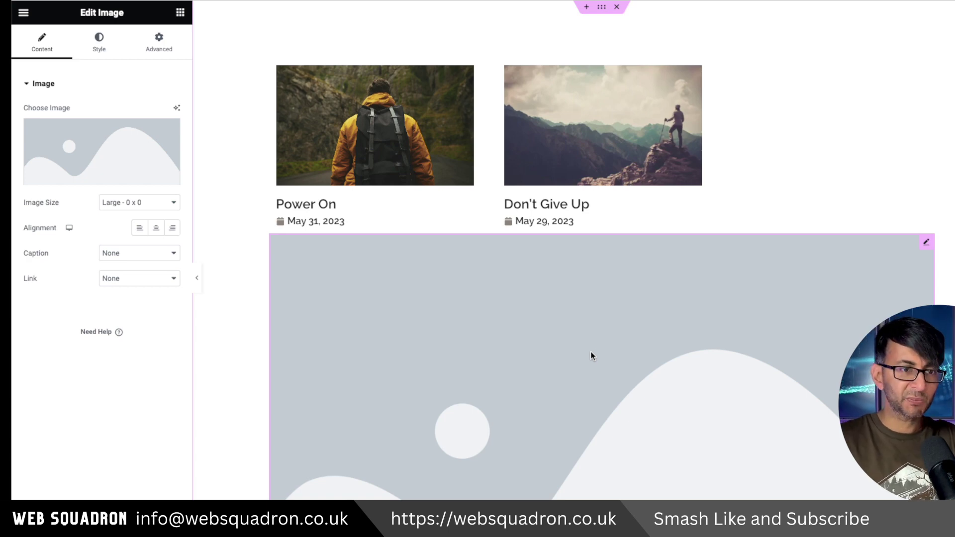
{"action": "left_click", "coordinate": [119, 206]}
{"action": "left_click", "coordinate": [134, 279]}
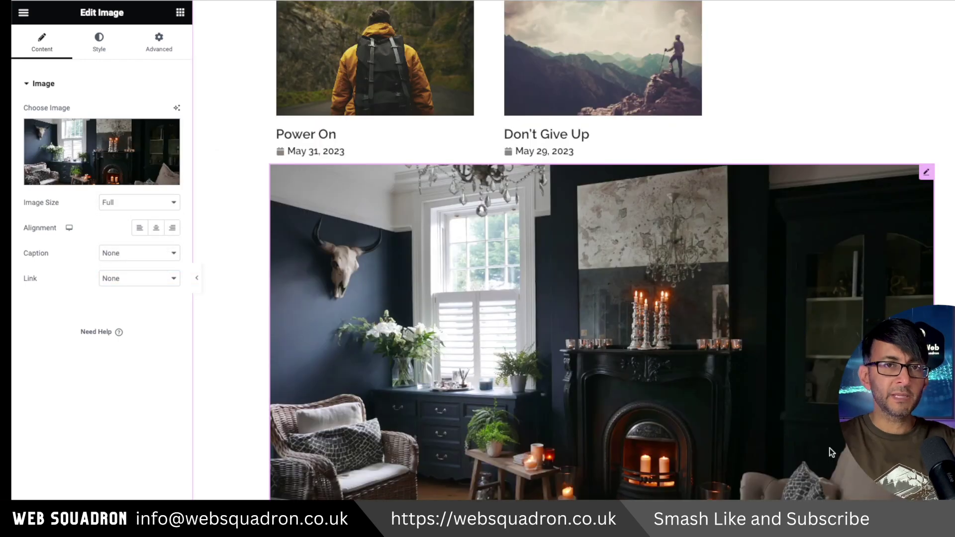
Style the photo with 200 px height, Cover fit and Center Center position.
{"action": "left_click", "coordinate": [102, 45]}
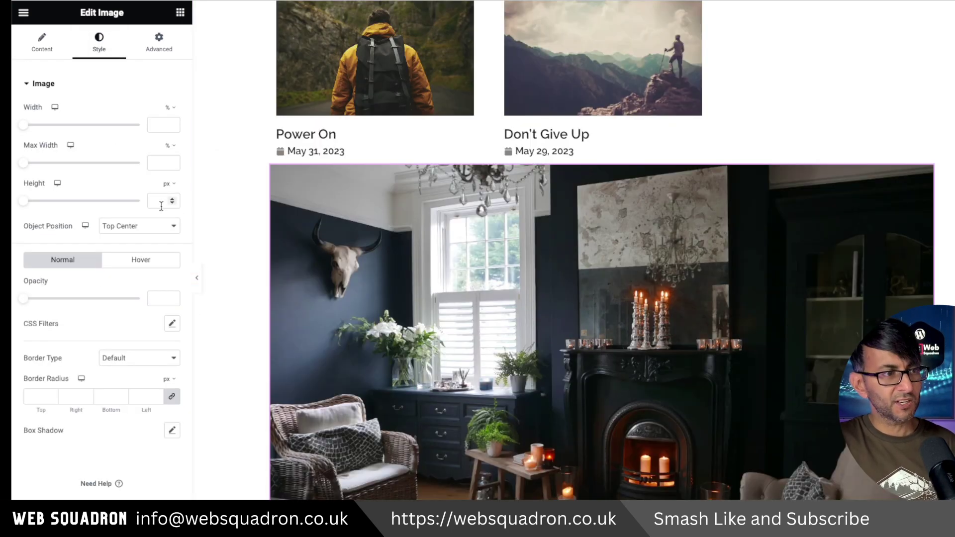
{"action": "type", "text": "200"}
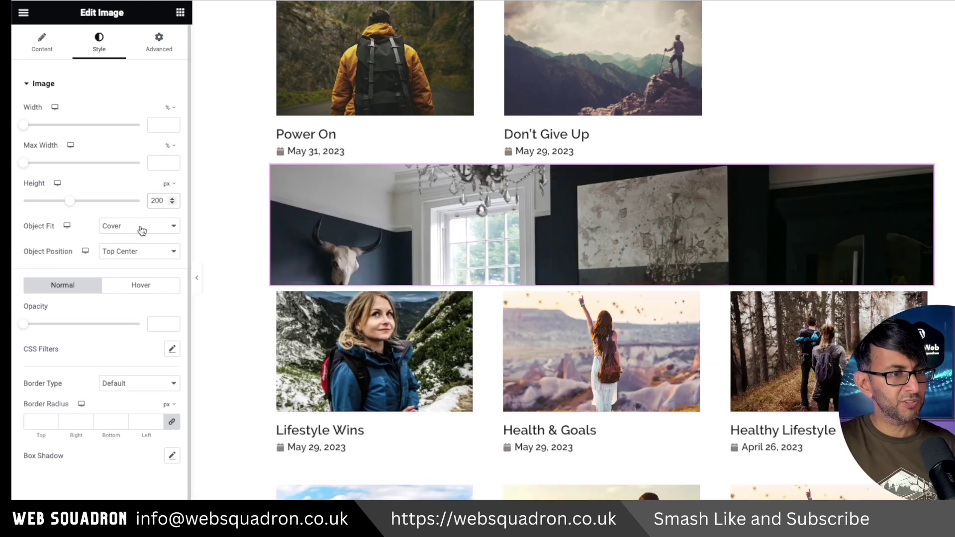
{"action": "left_click", "coordinate": [142, 231]}
{"action": "left_click", "coordinate": [139, 227]}
{"action": "left_click", "coordinate": [139, 230]}
{"action": "left_click", "coordinate": [137, 228]}
{"action": "left_click", "coordinate": [129, 249]}
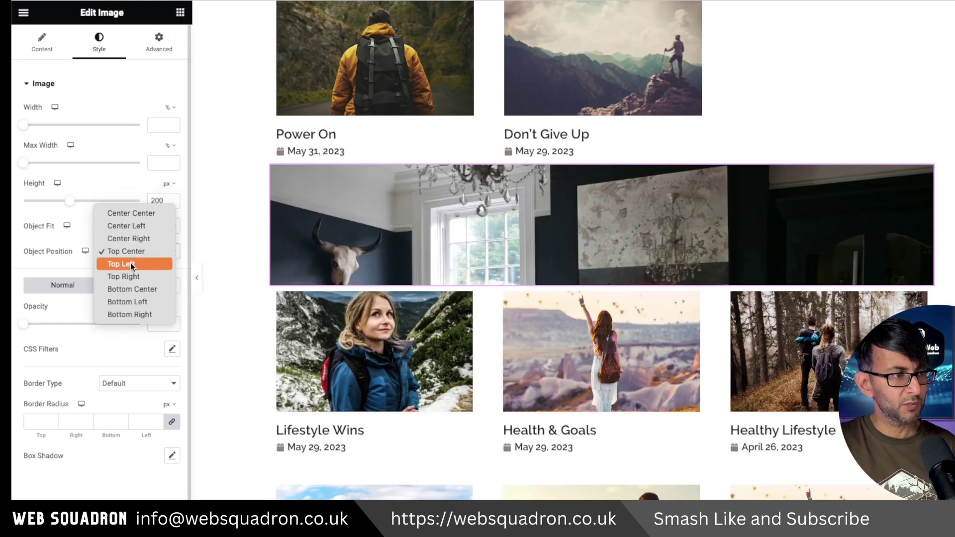
{"action": "left_click", "coordinate": [151, 216]}
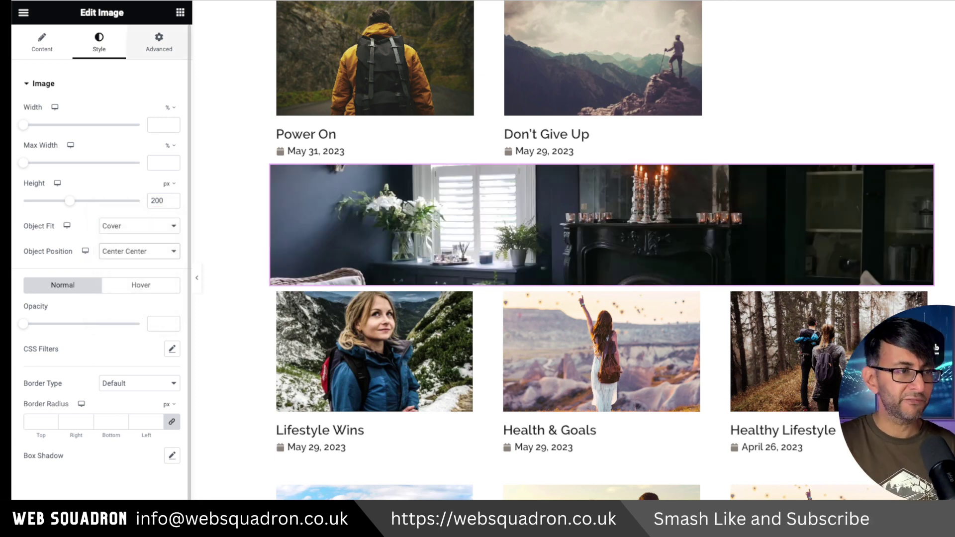
Give the room photo a custom width of about 33% and preview the page.
{"action": "left_click", "coordinate": [166, 52]}
{"action": "left_click", "coordinate": [157, 206]}
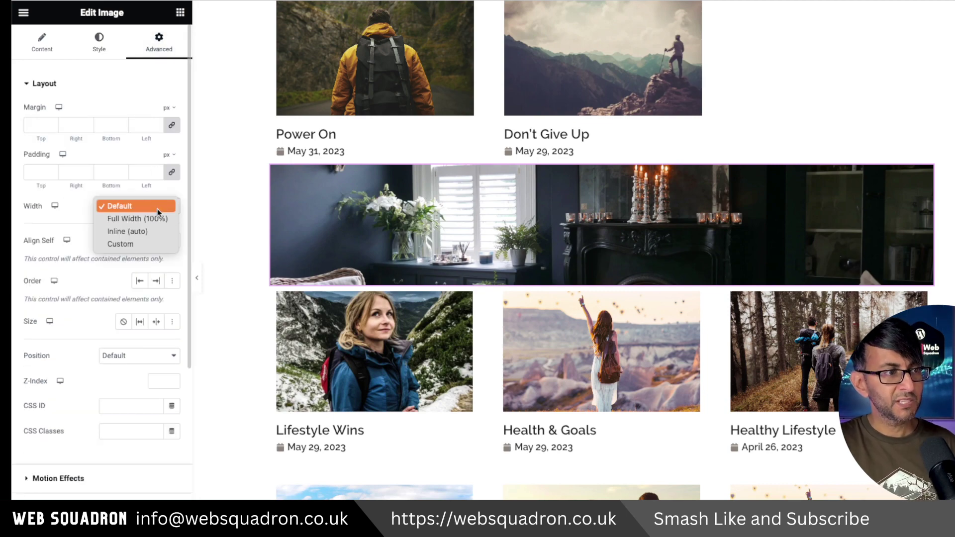
{"action": "left_click", "coordinate": [151, 243]}
{"action": "left_click_drag", "start_coordinate": [25, 247], "coordinate": [65, 247]}
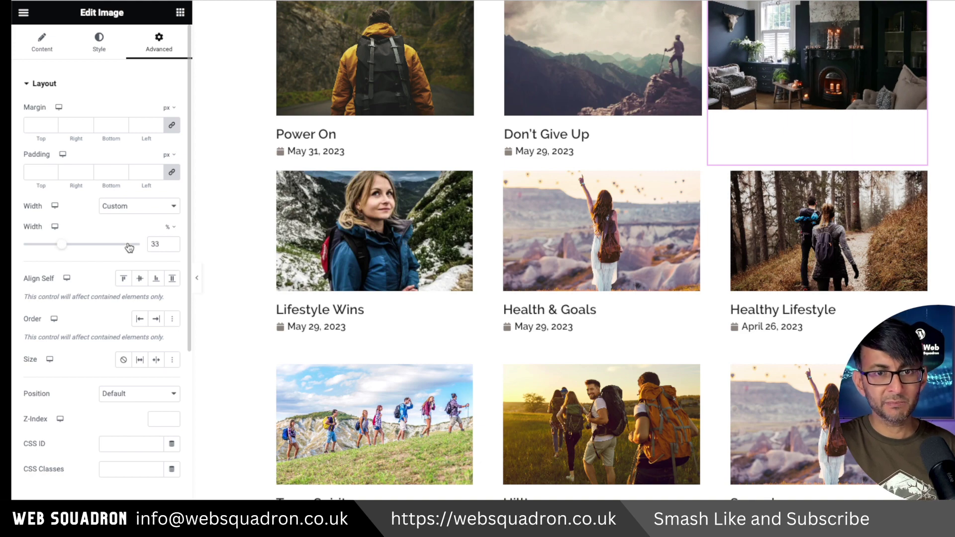
{"action": "scroll", "coordinate": [377, 247], "scroll_direction": "up", "scroll_amount": 1}
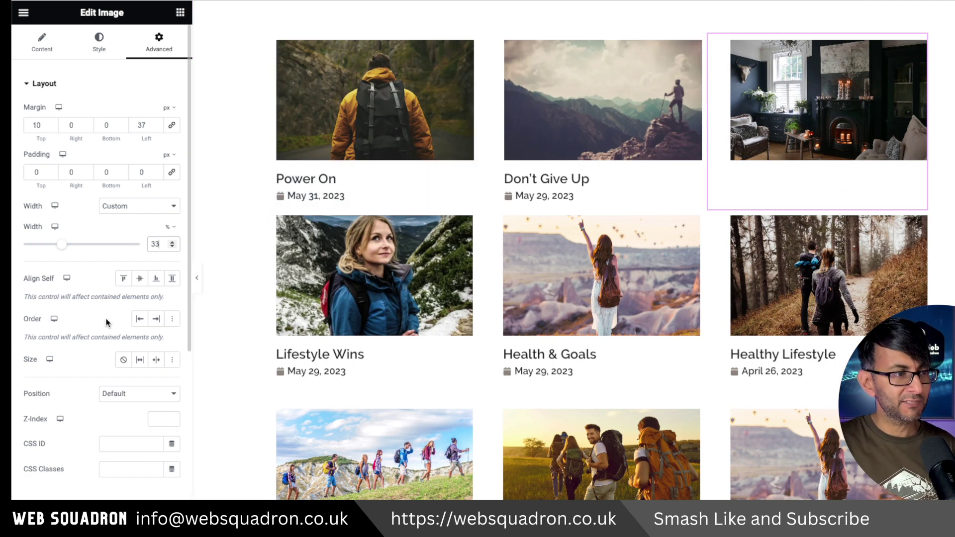
{"action": "left_click", "coordinate": [196, 278]}
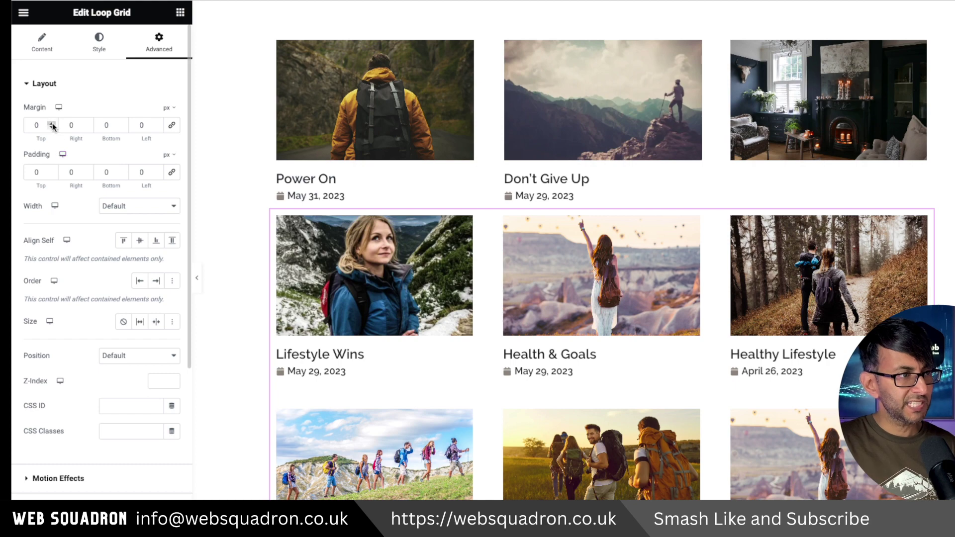
Add a 20 px top margin to the lower post grid and preview again.
{"action": "left_click", "coordinate": [51, 123]}
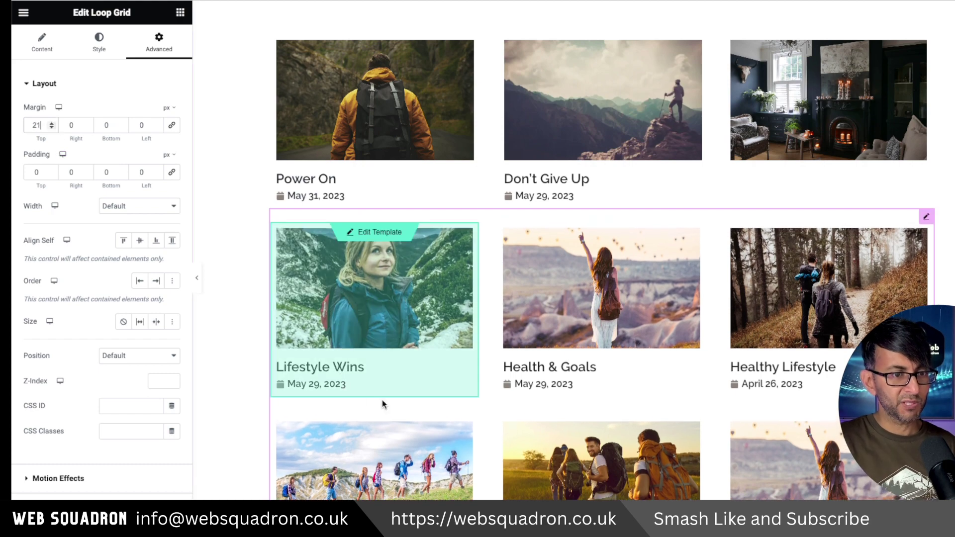
{"action": "left_click", "coordinate": [52, 127]}
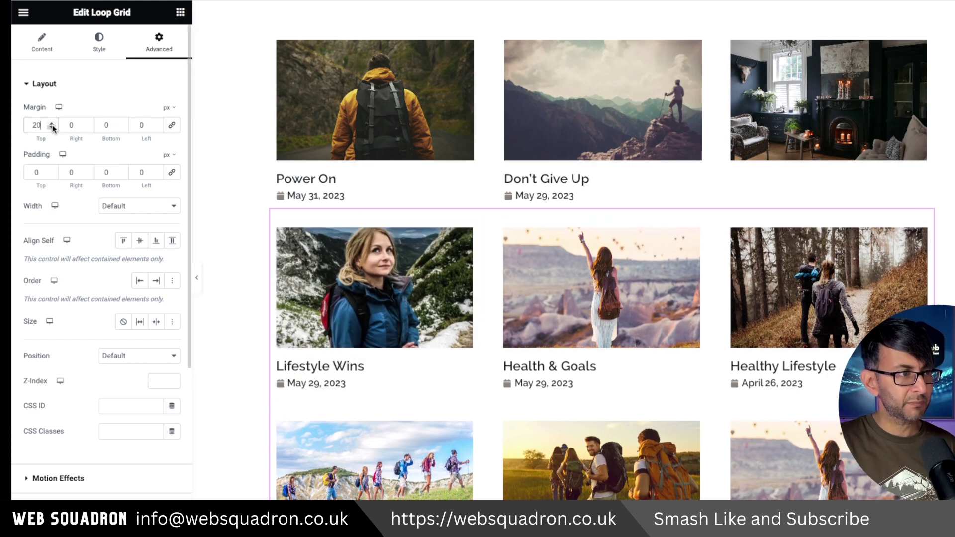
{"action": "left_click", "coordinate": [197, 278]}
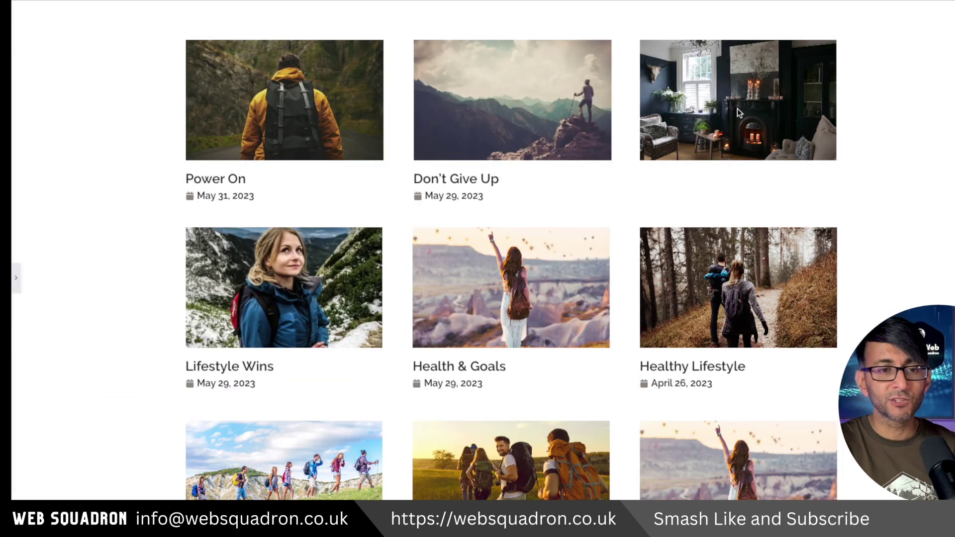